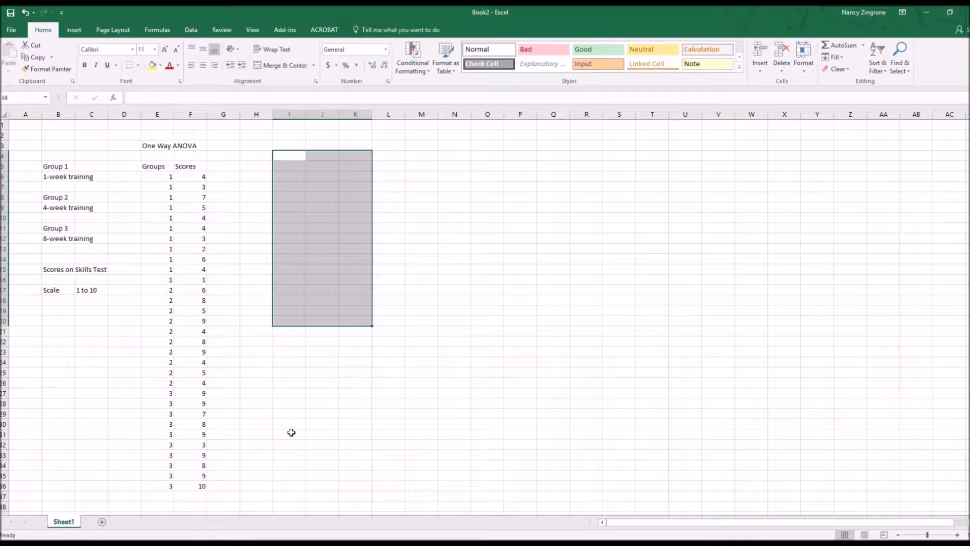
# - Examine the One Way ANOVA data in the Groups and Scores columns and the group descriptions beside it
pyautogui.click(259, 156)
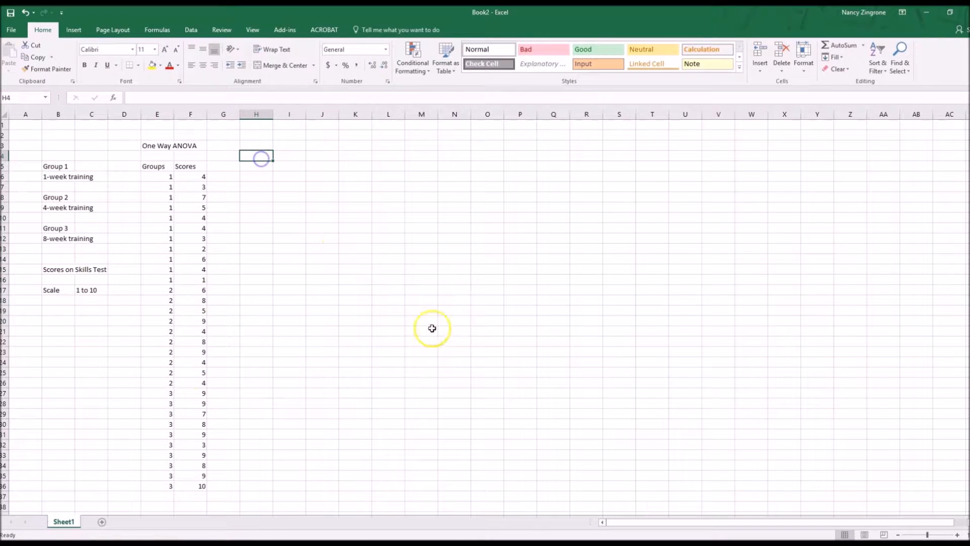
pyautogui.click(234, 146)
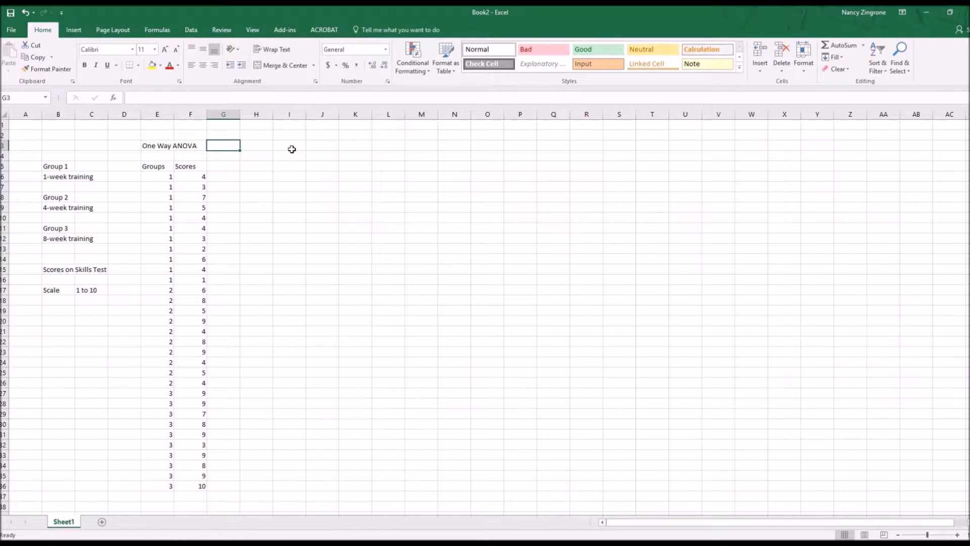
pyautogui.click(227, 167)
pyautogui.press('Left')
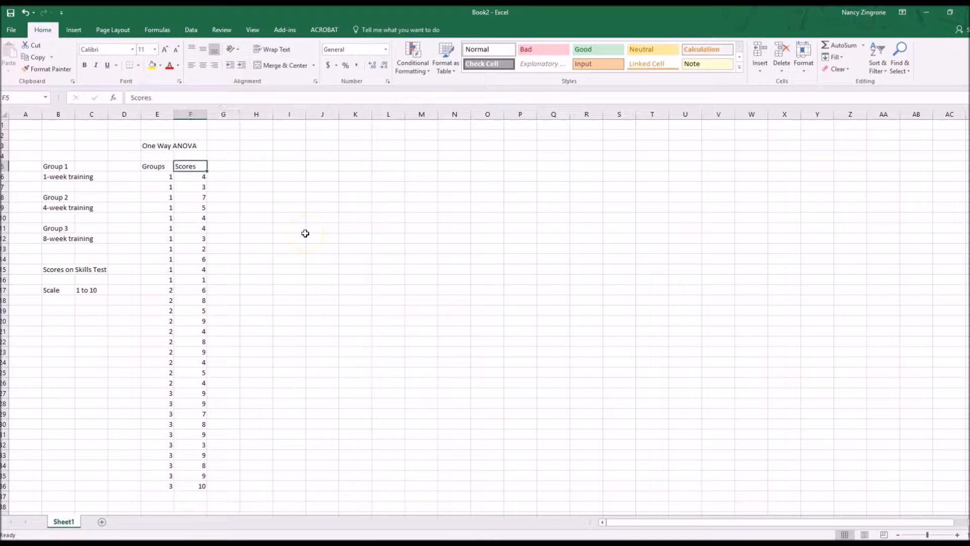
pyautogui.press('Left')
pyautogui.press('Down')
pyautogui.press('Down')
pyautogui.press('Down')
pyautogui.press('Down')
pyautogui.press('Down')
pyautogui.press('Down')
pyautogui.press('Down')
pyautogui.press('Down')
pyautogui.press('Down')
pyautogui.press('Down')
pyautogui.press('Down')
pyautogui.press('Down')
pyautogui.press('Down')
pyautogui.press('Down')
pyautogui.press('Down')
pyautogui.press('Down')
pyautogui.press('Down')
pyautogui.press('Down')
pyautogui.press('Down')
pyautogui.press('Down')
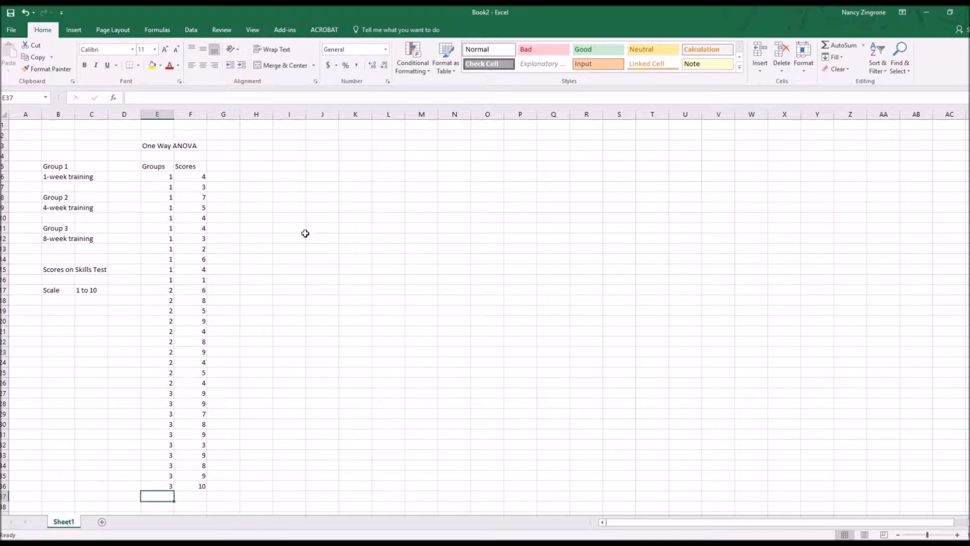
pyautogui.press('Right')
pyautogui.press('Up')
pyautogui.press('Up')
pyautogui.press('Up')
pyautogui.press('Up')
pyautogui.press('Up')
pyautogui.press('Up')
pyautogui.press('Up')
pyautogui.press('Up')
pyautogui.press('Up')
pyautogui.press('Up')
pyautogui.press('Up')
pyautogui.press('Up')
pyautogui.press('Up')
pyautogui.press('Up')
pyautogui.press('Up')
pyautogui.press('Up')
pyautogui.press('Up')
pyautogui.press('Up')
pyautogui.press('Up')
pyautogui.press('Up')
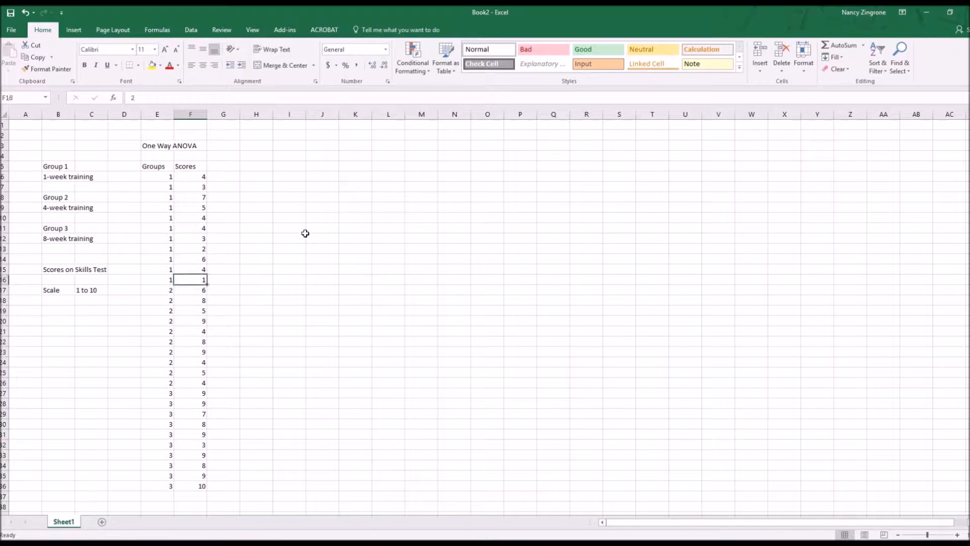
pyautogui.press('Up')
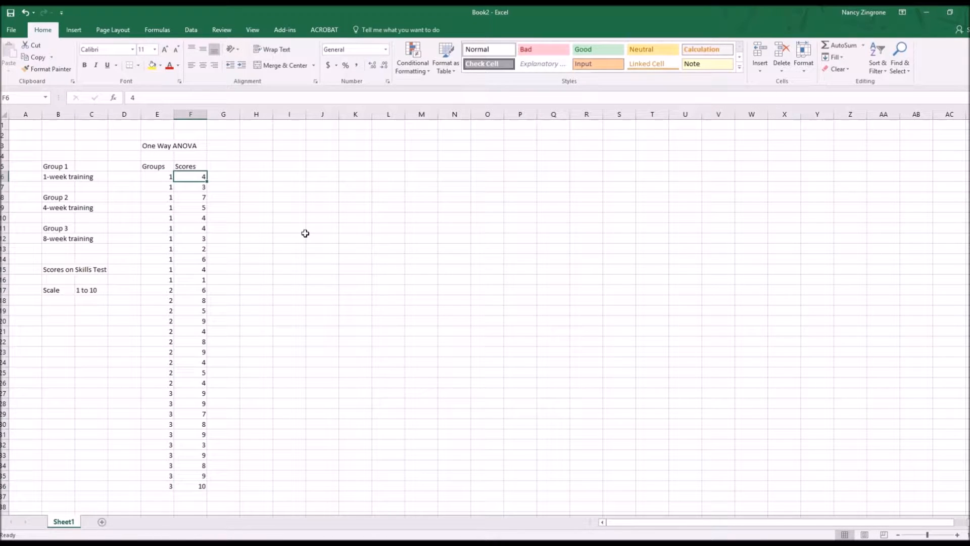
pyautogui.press('Left')
pyautogui.press('Left')
pyautogui.press('Left')
pyautogui.press('Left')
pyautogui.press('Up')
pyautogui.press('Up')
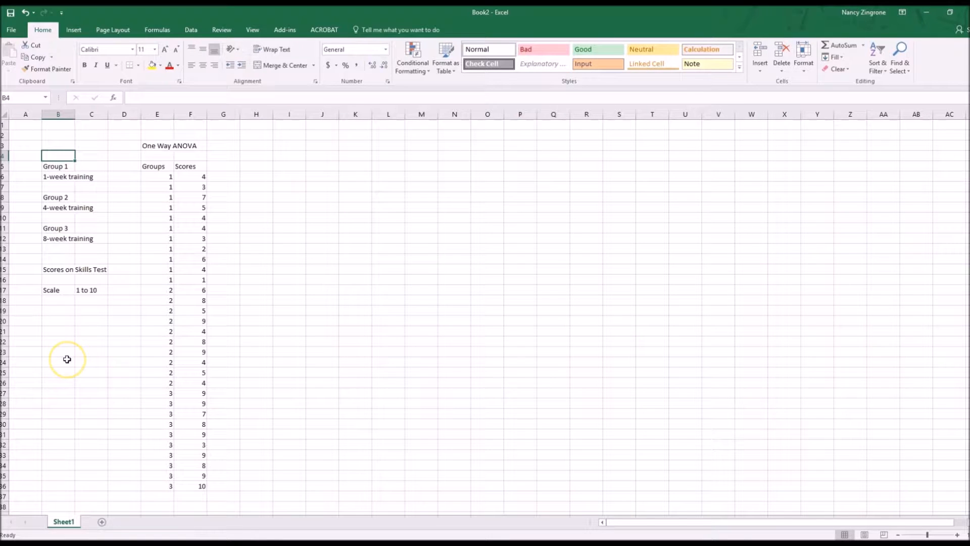
# - Change the skills test scale in C17 to "0 to 10"
pyautogui.click(81, 290)
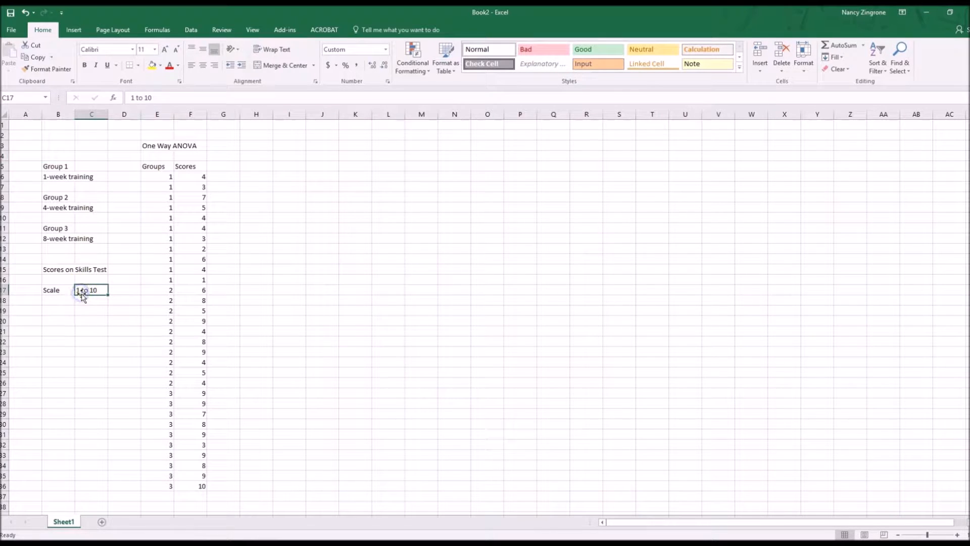
pyautogui.write('0 to 10')
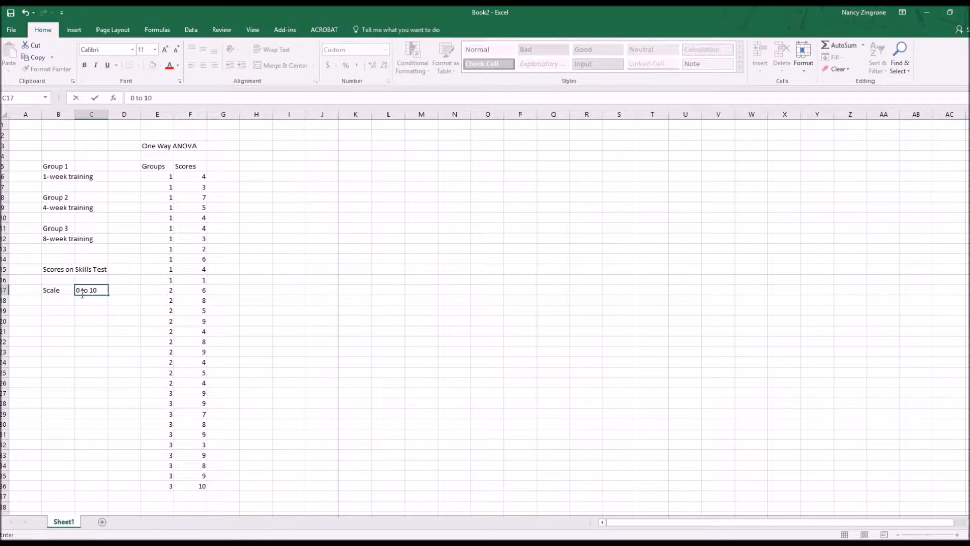
pyautogui.press('Return')
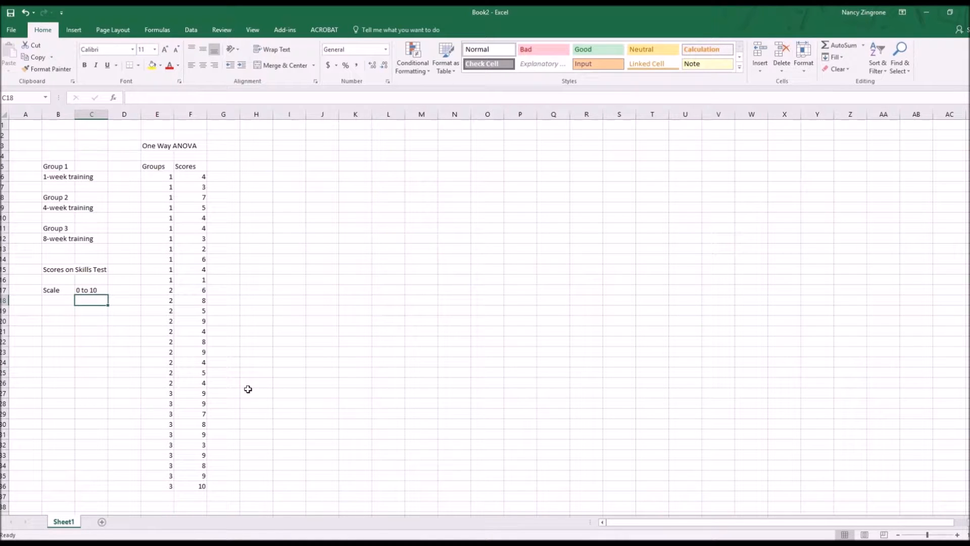
# - Enter the headings Group 1, Group 2 and Group 3 in adjacent cells of row 5, starting in J5
pyautogui.click(322, 167)
pyautogui.write('Group 1')
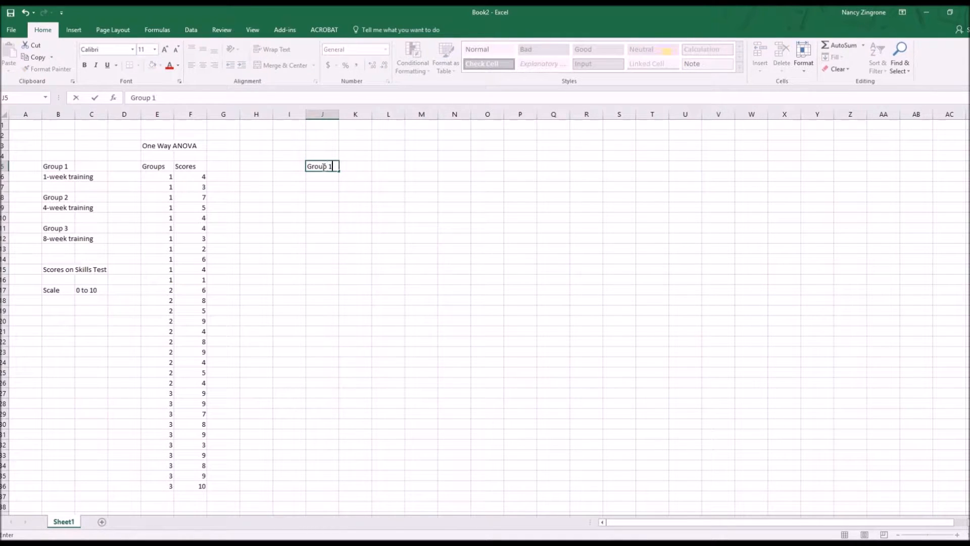
pyautogui.press('Tab')
pyautogui.write('Group 2')
pyautogui.press('Tab')
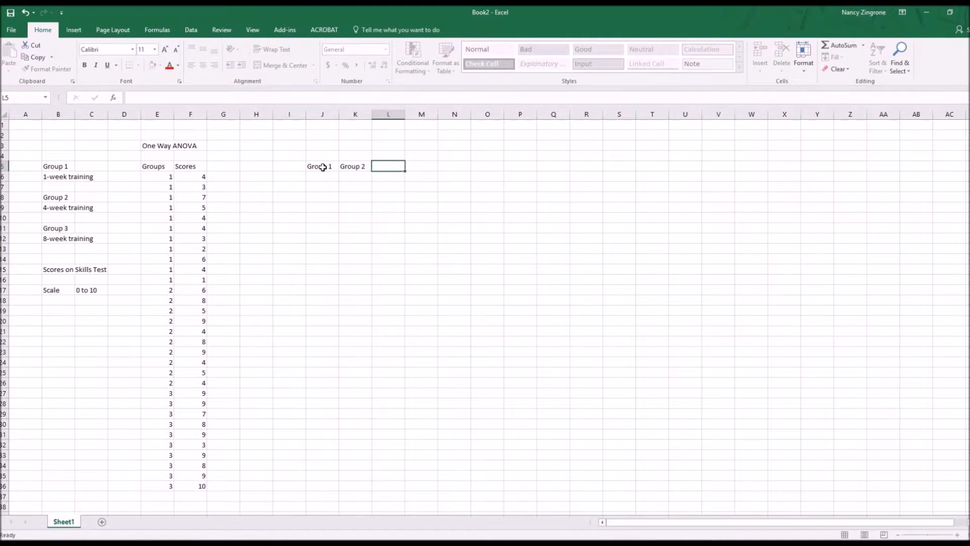
pyautogui.write('Group 3')
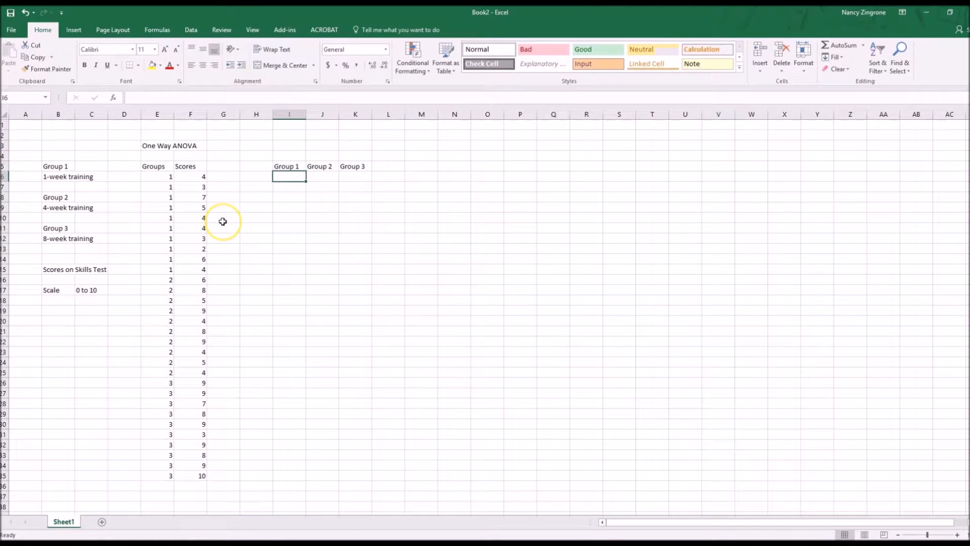
# - Copy the group 1 scores from F6:F15 into the Group 1 column, starting at I6
pyautogui.press('Left')
pyautogui.press('Left')
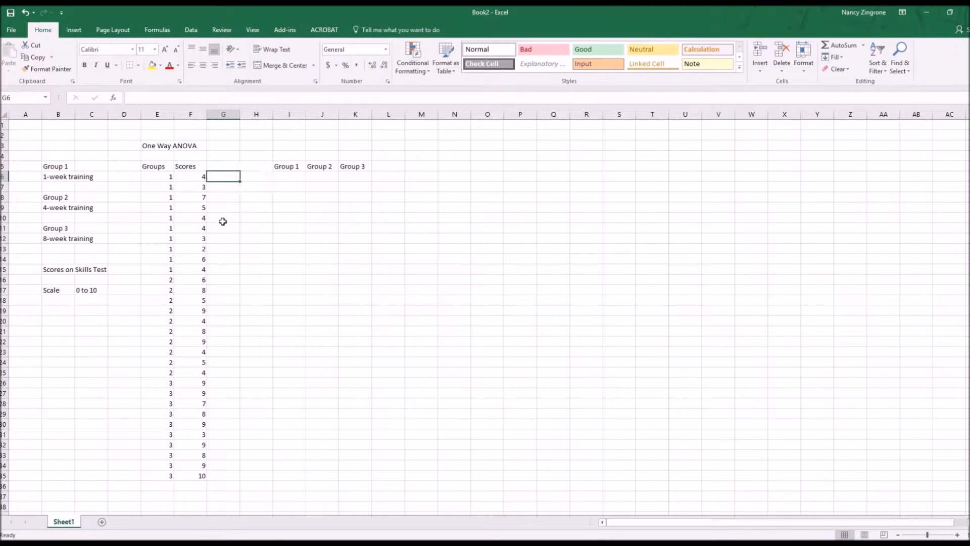
pyautogui.press('Left')
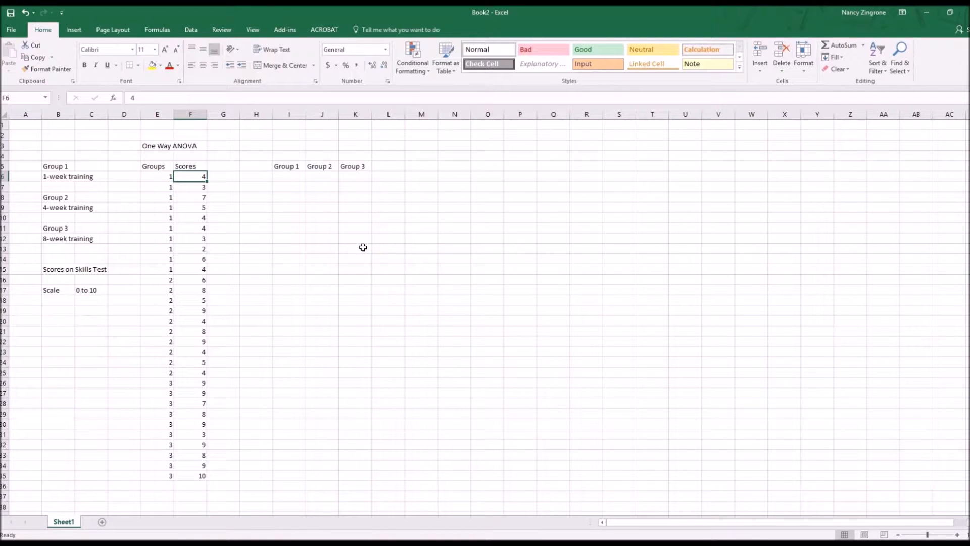
pyautogui.hotkey('shift', 'Down')
pyautogui.hotkey('shift', 'Down')
pyautogui.hotkey('shift', 'Down')
pyautogui.hotkey('shift', 'Down')
pyautogui.hotkey('shift', 'Down')
pyautogui.hotkey('shift', 'Down')
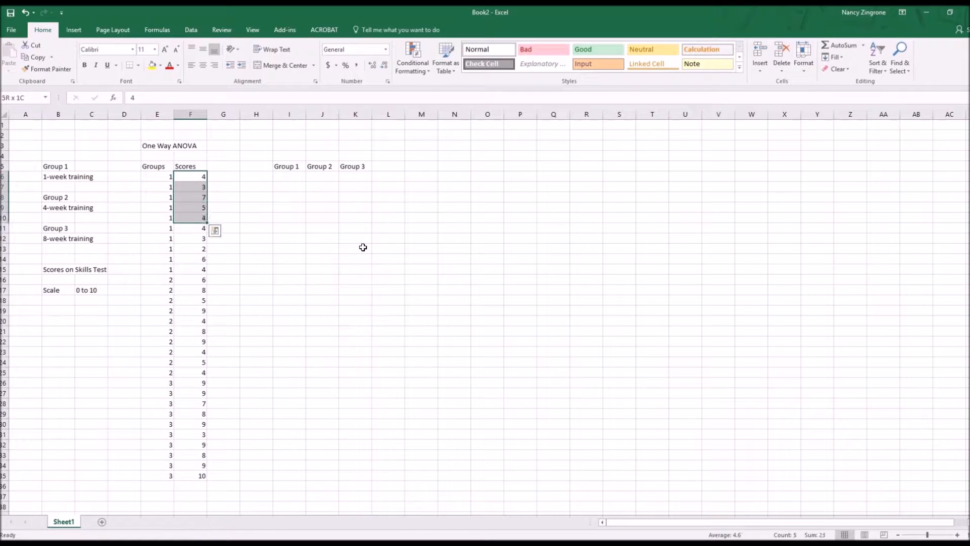
pyautogui.hotkey('shift', 'Down')
pyautogui.hotkey('shift', 'Down')
pyautogui.hotkey('shift', 'Down')
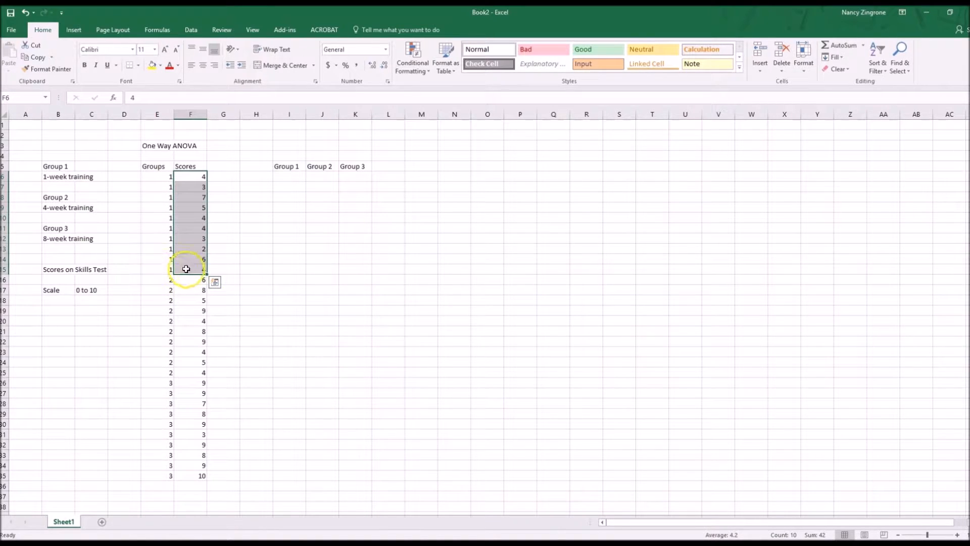
pyautogui.hotkey('ctrl', 'c')
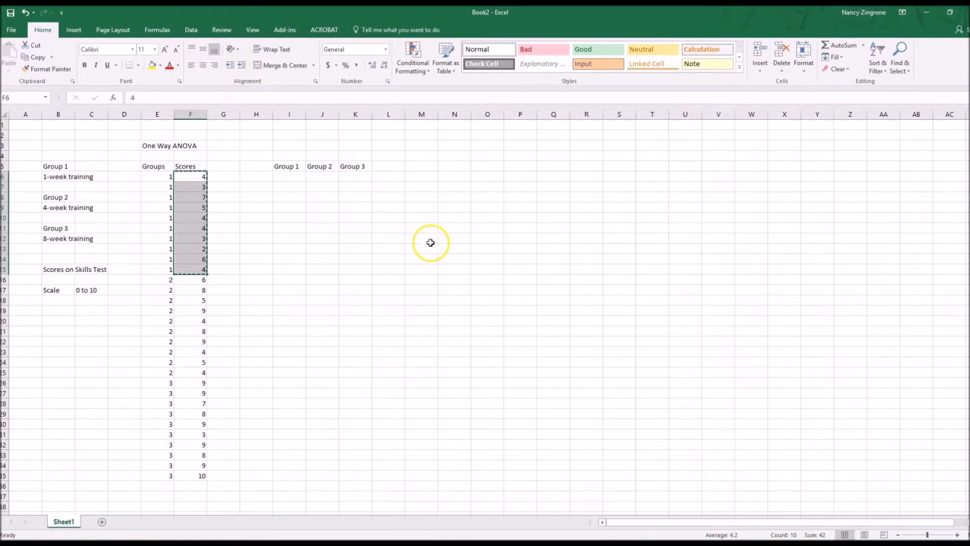
pyautogui.click(293, 177)
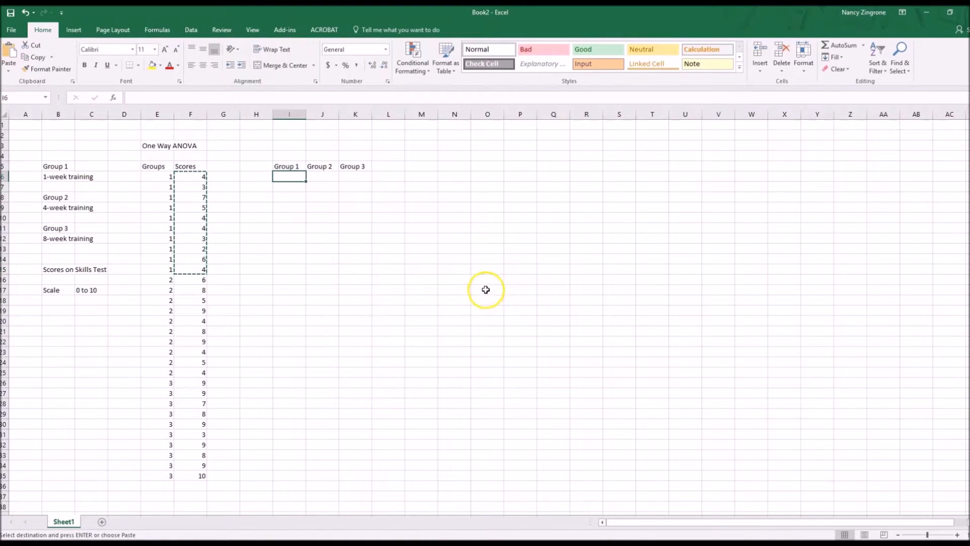
pyautogui.hotkey('ctrl', 'v')
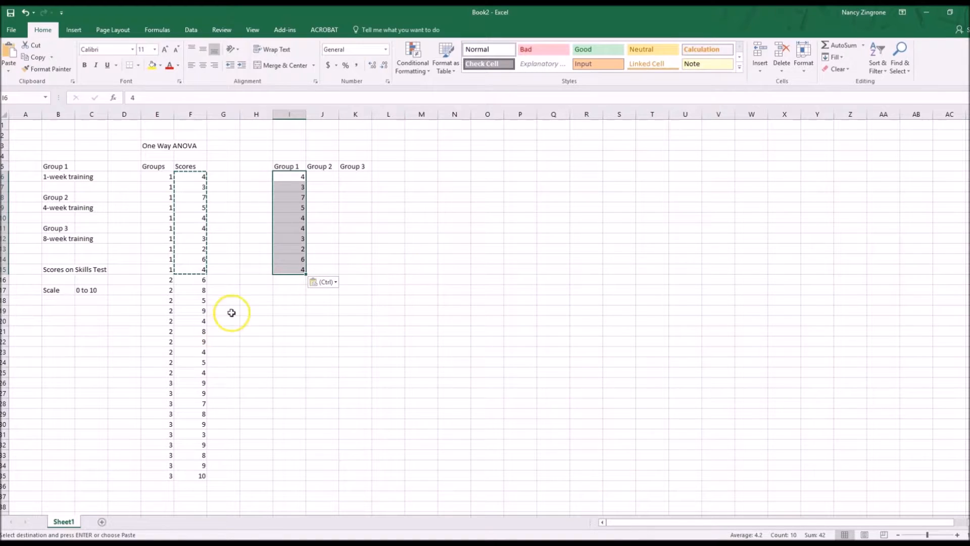
# - Copy the group 2 scores from F16:F25 into the Group 2 column, starting at J6
pyautogui.click(192, 281)
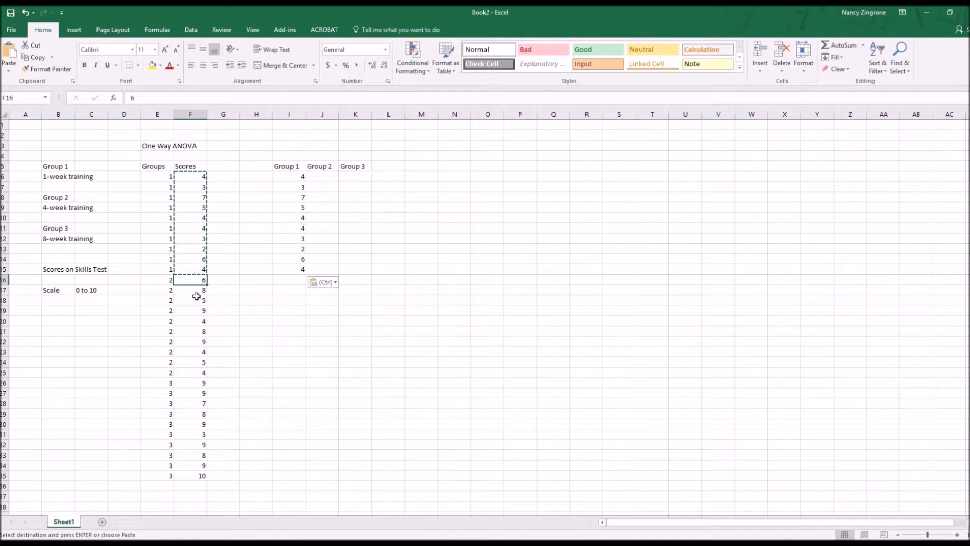
pyautogui.hotkey('shift', 'Down')
pyautogui.hotkey('shift', 'Down')
pyautogui.hotkey('shift', 'Down')
pyautogui.hotkey('shift', 'Down')
pyautogui.hotkey('shift', 'Down')
pyautogui.hotkey('shift', 'Down')
pyautogui.hotkey('shift', 'Down')
pyautogui.hotkey('shift', 'Down')
pyautogui.hotkey('shift', 'Down')
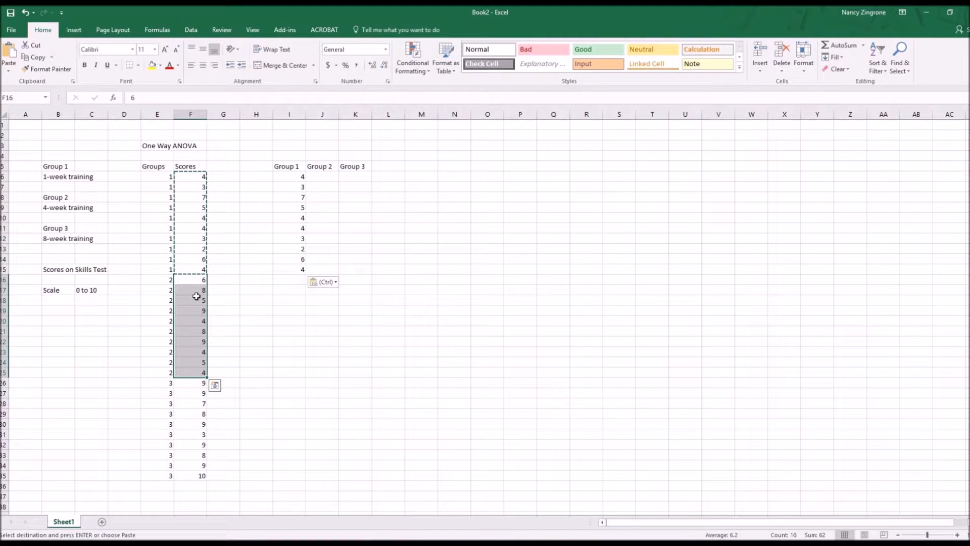
pyautogui.hotkey('ctrl', 'c')
pyautogui.press('Right')
pyautogui.press('Right')
pyautogui.press('Right')
pyautogui.press('Right')
pyautogui.press('Right')
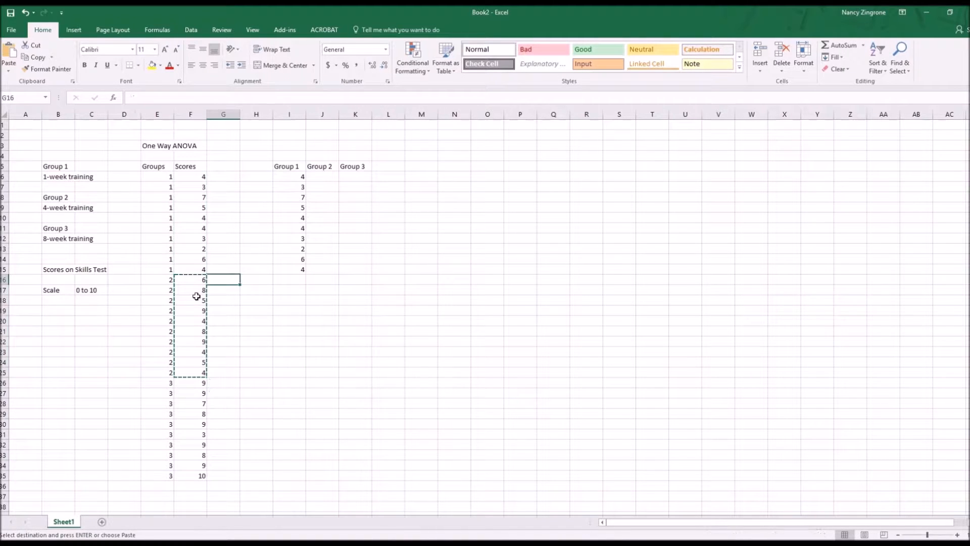
pyautogui.press('Up')
pyautogui.press('Up')
pyautogui.press('Up')
pyautogui.press('Up')
pyautogui.press('Up')
pyautogui.press('Up')
pyautogui.press('Up')
pyautogui.press('Up')
pyautogui.press('Up')
pyautogui.press('Up')
pyautogui.press('Left')
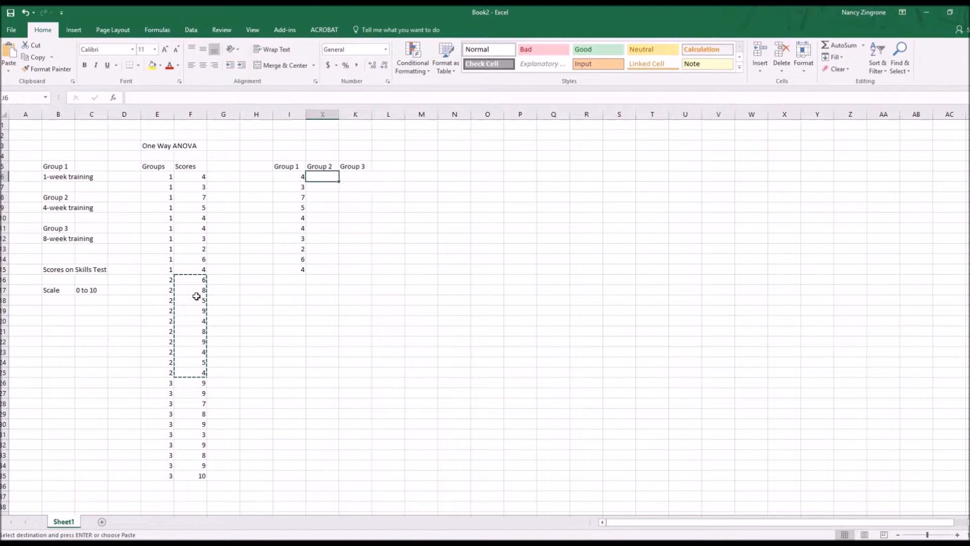
pyautogui.hotkey('ctrl', 'v')
# - Copy the group 3 scores from F26:F35 into the Group 3 column, starting at K6
pyautogui.press('Down')
pyautogui.press('Down')
pyautogui.press('Down')
pyautogui.press('Down')
pyautogui.press('Down')
pyautogui.press('Down')
pyautogui.press('Down')
pyautogui.press('Down')
pyautogui.press('Down')
pyautogui.press('Down')
pyautogui.press('Down')
pyautogui.press('Down')
pyautogui.press('Down')
pyautogui.press('Down')
pyautogui.press('Down')
pyautogui.press('Down')
pyautogui.press('Down')
pyautogui.press('Down')
pyautogui.press('Down')
pyautogui.press('Down')
pyautogui.press('Left')
pyautogui.press('Left')
pyautogui.press('Left')
pyautogui.press('Left')
pyautogui.hotkey('shift', 'Down')
pyautogui.hotkey('shift', 'Down')
pyautogui.hotkey('shift', 'Down')
pyautogui.hotkey('shift', 'Down')
pyautogui.hotkey('shift', 'Down')
pyautogui.hotkey('shift', 'Down')
pyautogui.hotkey('shift', 'Down')
pyautogui.hotkey('shift', 'Down')
pyautogui.hotkey('shift', 'Down')
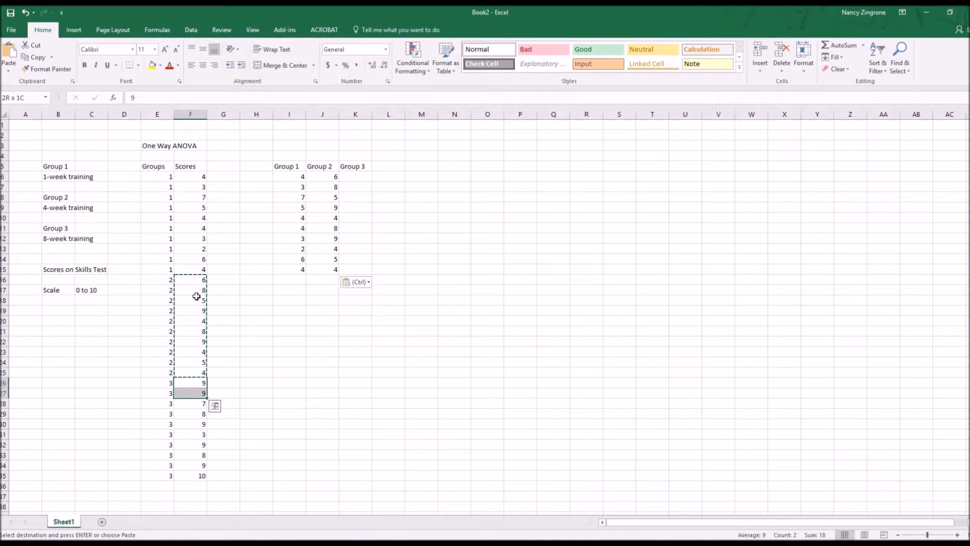
pyautogui.hotkey('ctrl', 'c')
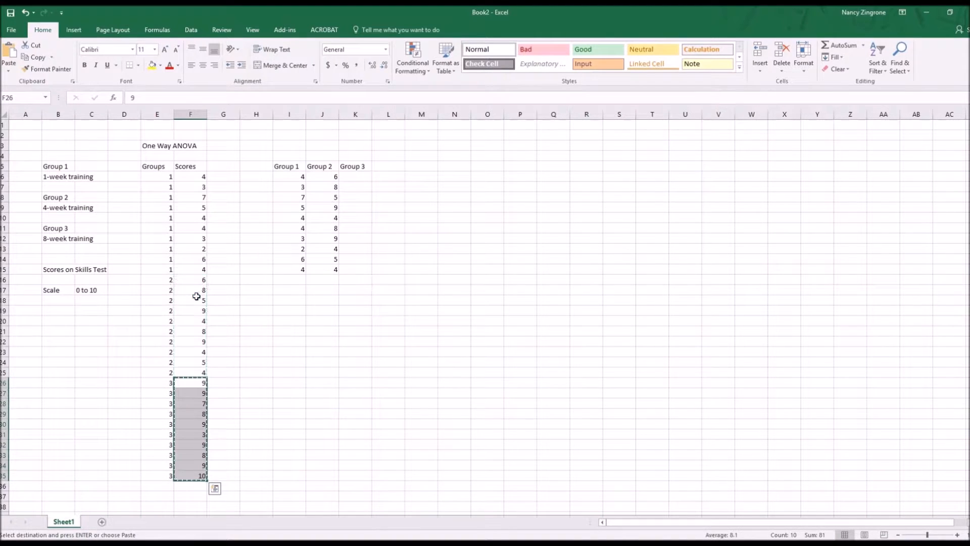
pyautogui.press('Right')
pyautogui.press('Right')
pyautogui.press('Right')
pyautogui.press('Right')
pyautogui.press('Up')
pyautogui.press('Up')
pyautogui.press('Up')
pyautogui.press('Up')
pyautogui.press('Up')
pyautogui.press('Up')
pyautogui.press('Up')
pyautogui.press('Up')
pyautogui.press('Up')
pyautogui.press('Up')
pyautogui.press('Up')
pyautogui.press('Up')
pyautogui.press('Up')
pyautogui.press('Up')
pyautogui.press('Up')
pyautogui.press('Up')
pyautogui.press('Up')
pyautogui.press('Up')
pyautogui.press('Up')
pyautogui.press('Up')
pyautogui.press('Up')
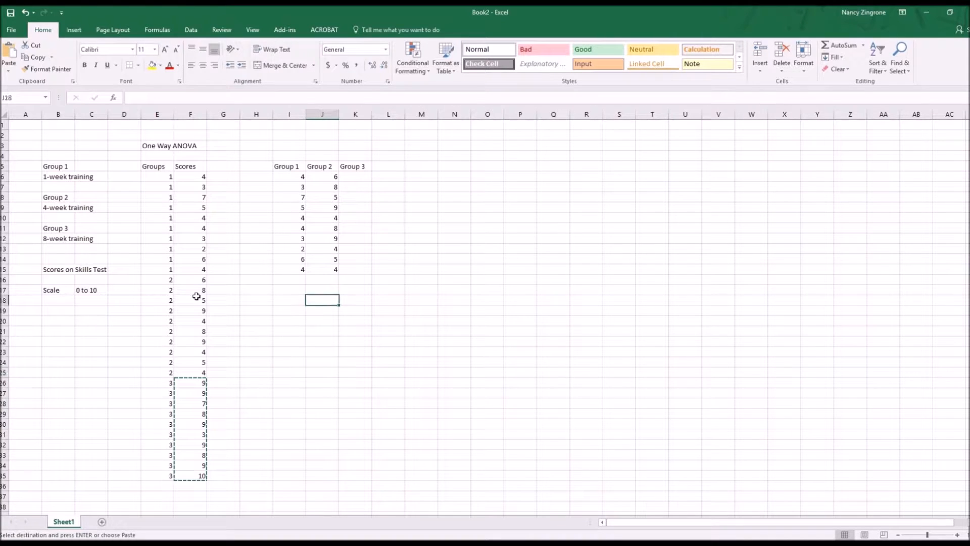
pyautogui.press('Right')
pyautogui.press('Down')
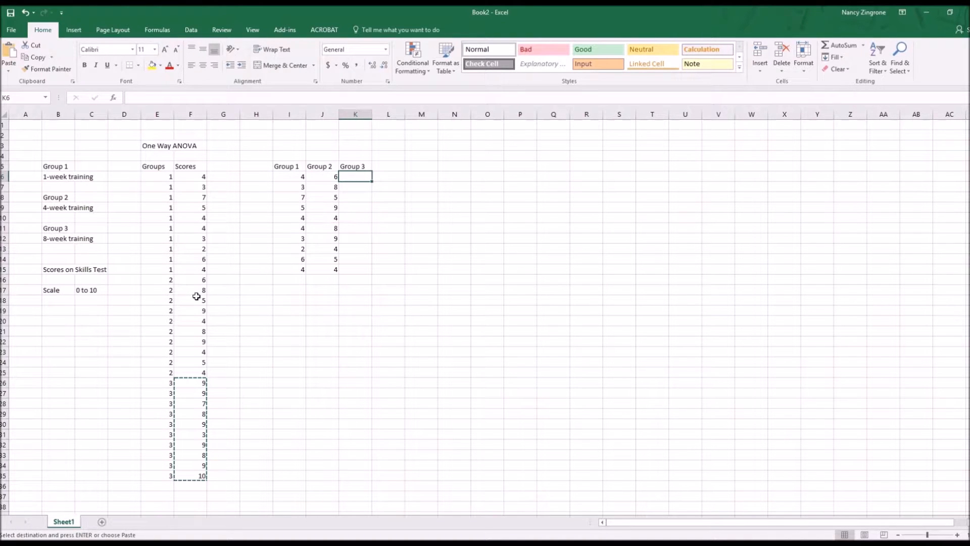
pyautogui.hotkey('ctrl', 'v')
pyautogui.press('Down')
pyautogui.press('Down')
pyautogui.press('Down')
pyautogui.press('Down')
pyautogui.press('Down')
pyautogui.press('Down')
pyautogui.press('Down')
pyautogui.press('Down')
pyautogui.press('Down')
pyautogui.press('Down')
pyautogui.press('Down')
pyautogui.press('Down')
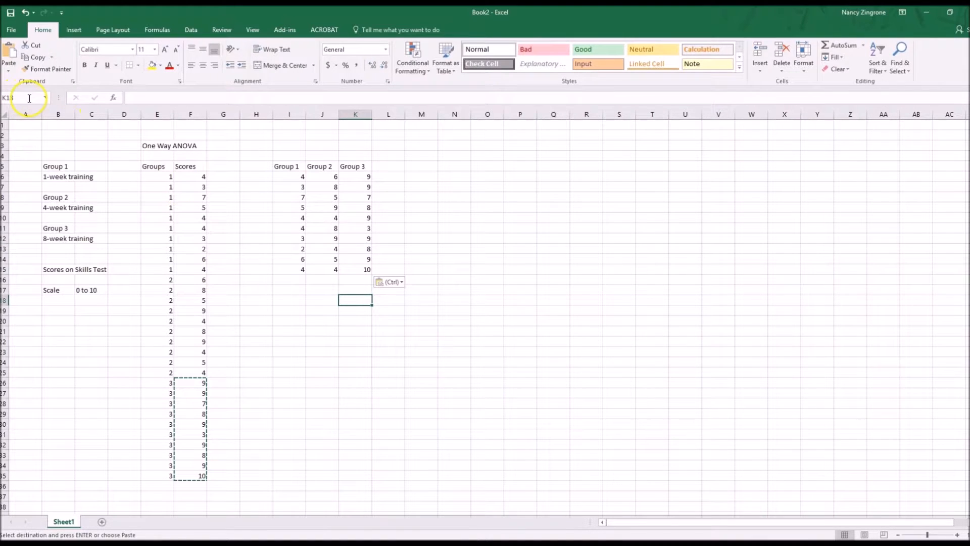
# - Check in the Excel add-ins list that Analysis ToolPak and Analysis ToolPak - VBA are enabled
pyautogui.click(9, 32)
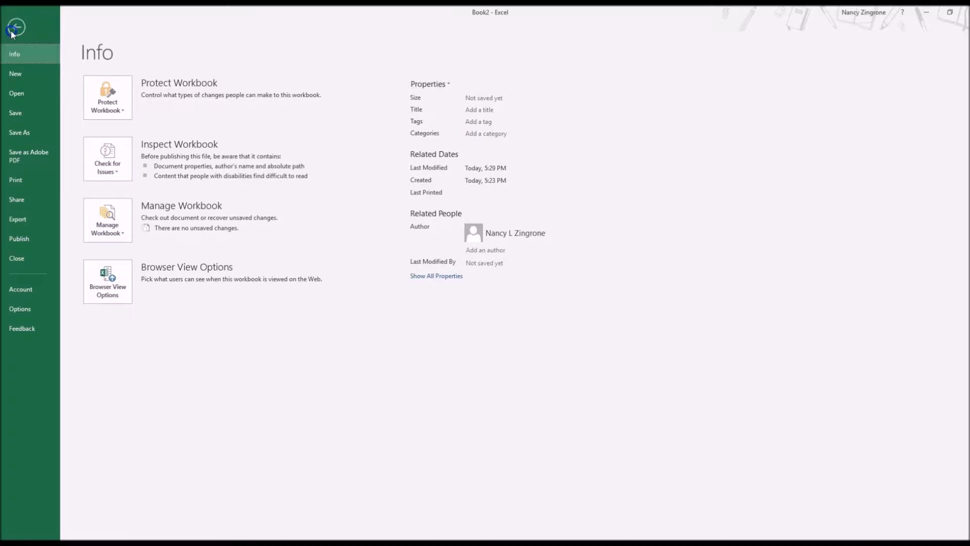
pyautogui.click(15, 309)
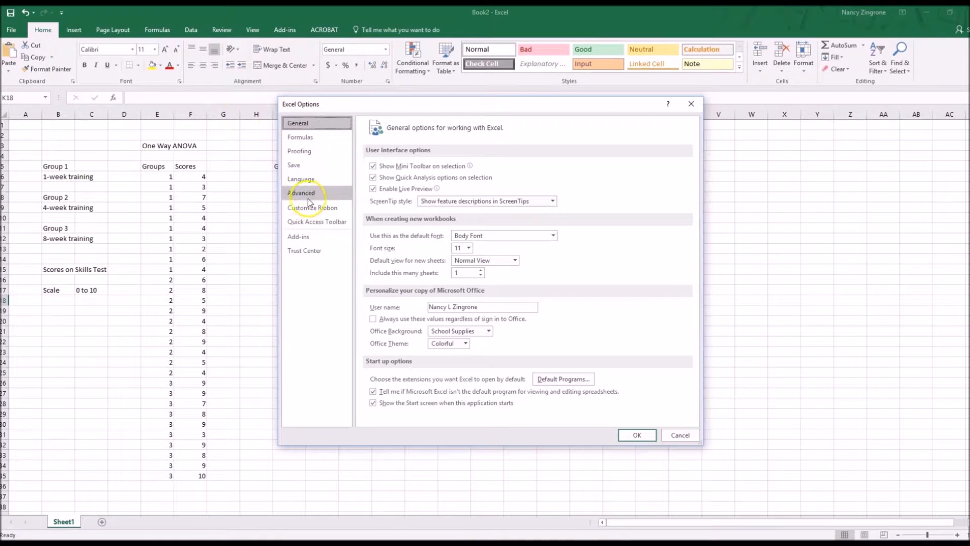
pyautogui.click(309, 236)
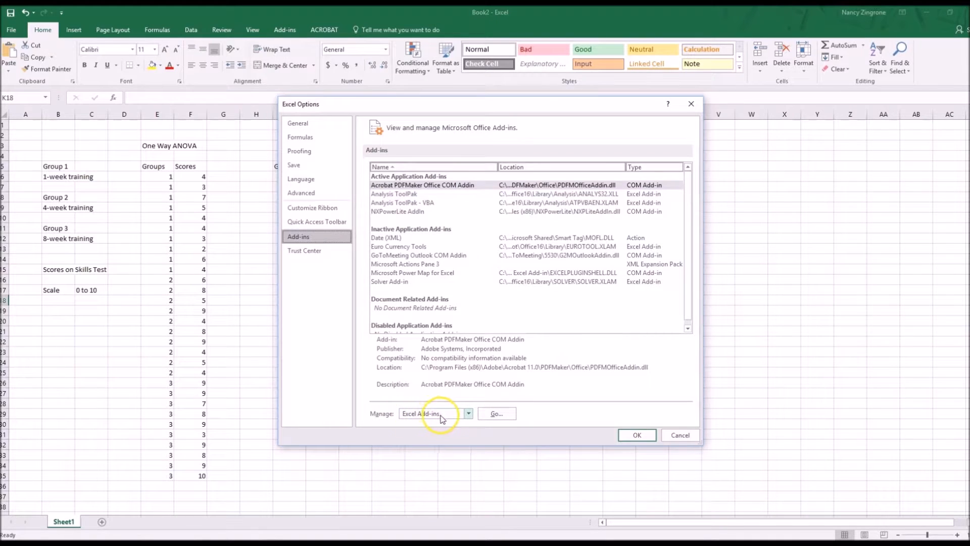
pyautogui.click(496, 413)
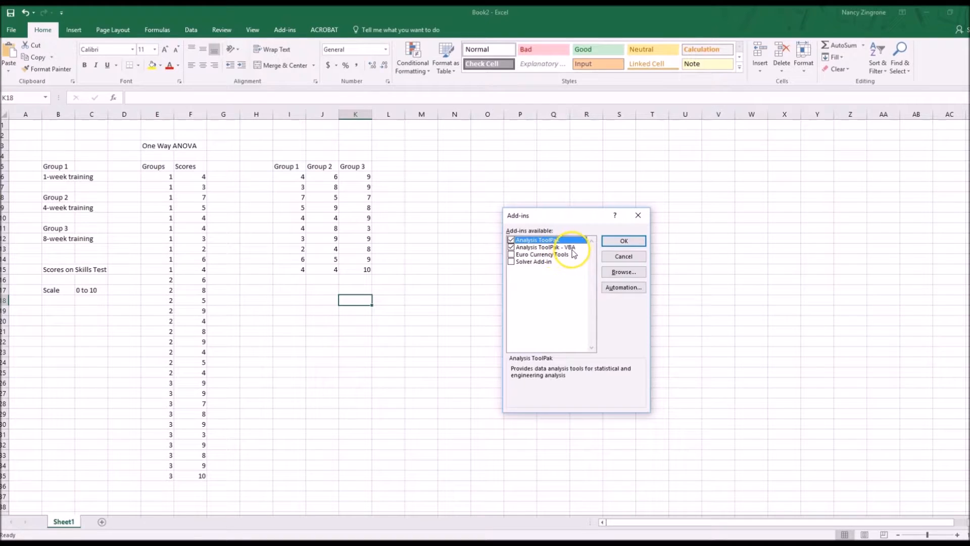
pyautogui.click(628, 242)
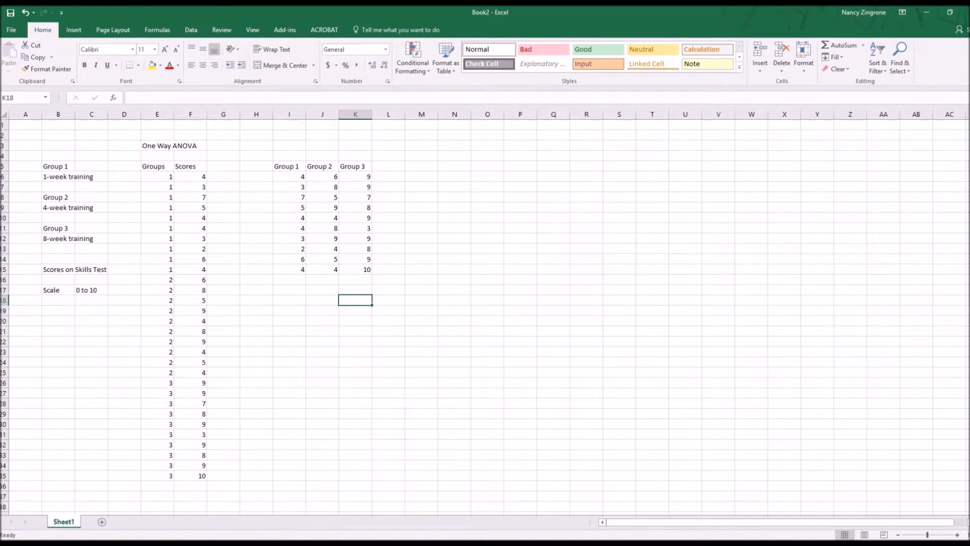
# - Start the Anova: Single Factor data analysis and set its input range to the three groups' scores in I6:K15
pyautogui.click(191, 30)
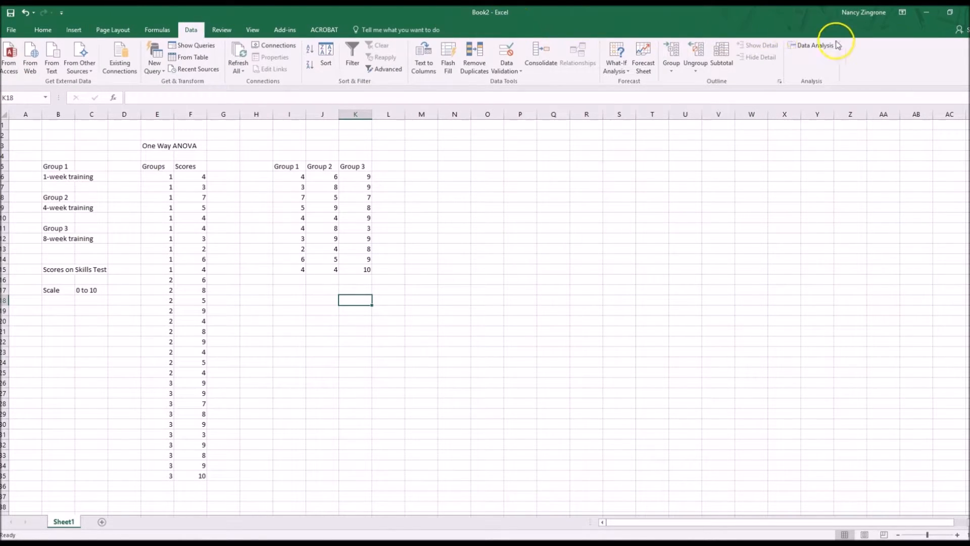
pyautogui.click(808, 45)
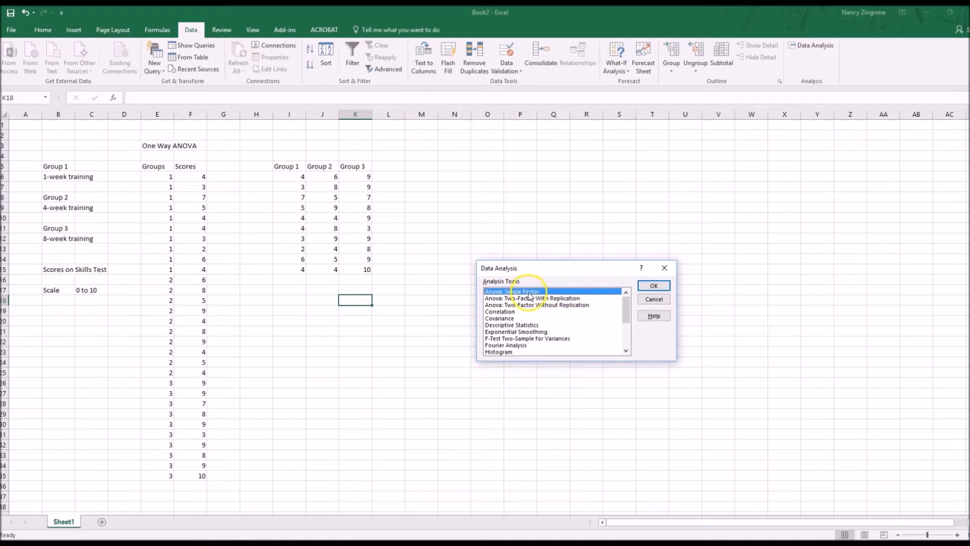
pyautogui.click(655, 284)
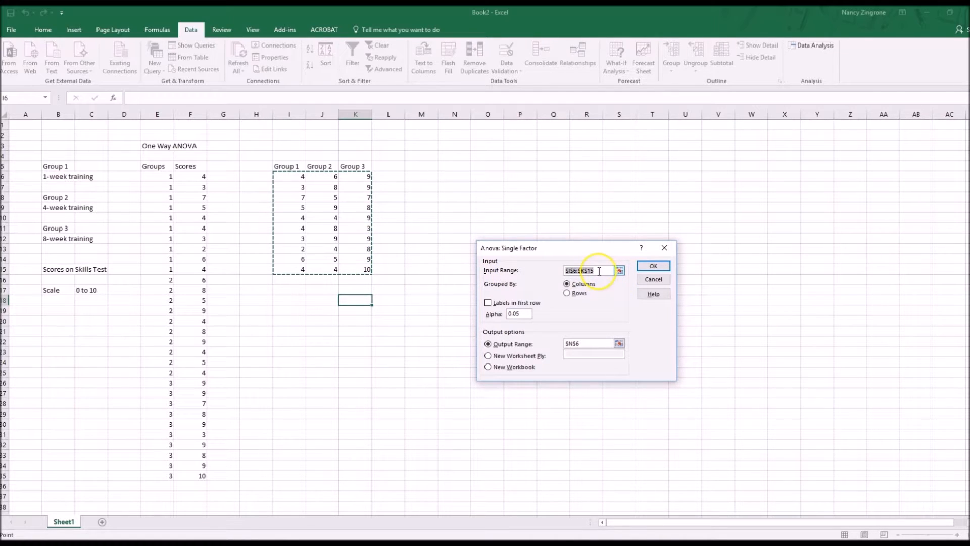
pyautogui.press('Delete')
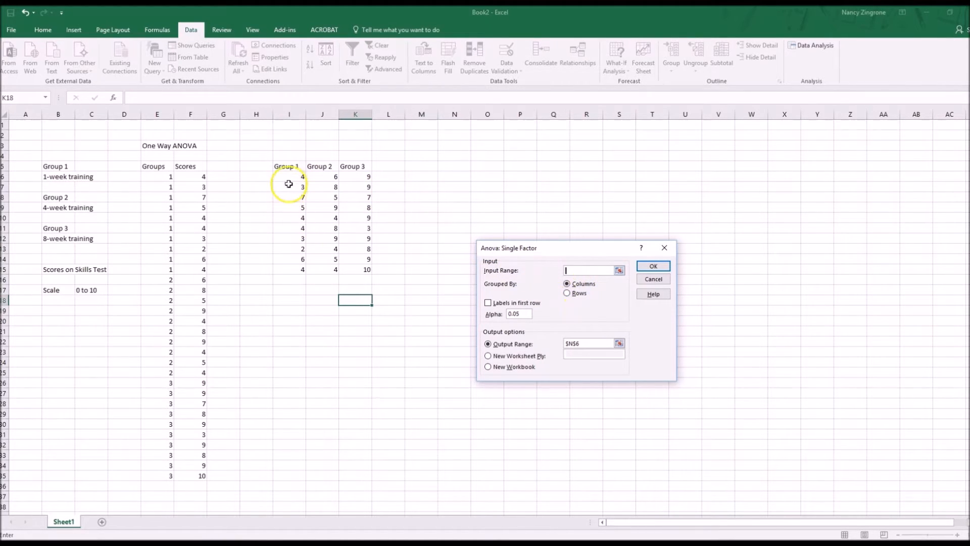
pyautogui.click(288, 176)
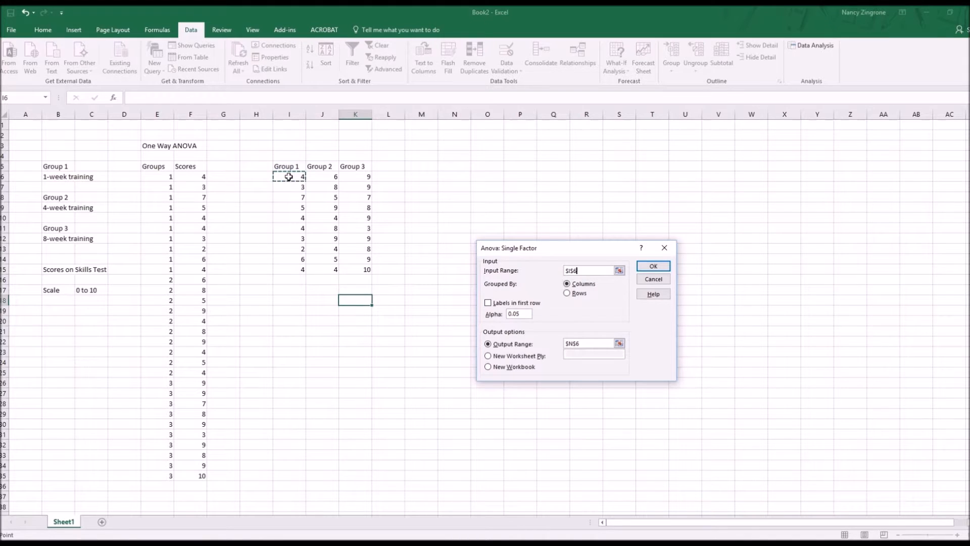
pyautogui.hotkey('shift', 'Right')
pyautogui.hotkey('shift', 'Right')
pyautogui.hotkey('shift', 'Down')
pyautogui.hotkey('shift', 'Down')
pyautogui.hotkey('shift', 'Down')
pyautogui.hotkey('shift', 'Down')
pyautogui.hotkey('shift', 'Down')
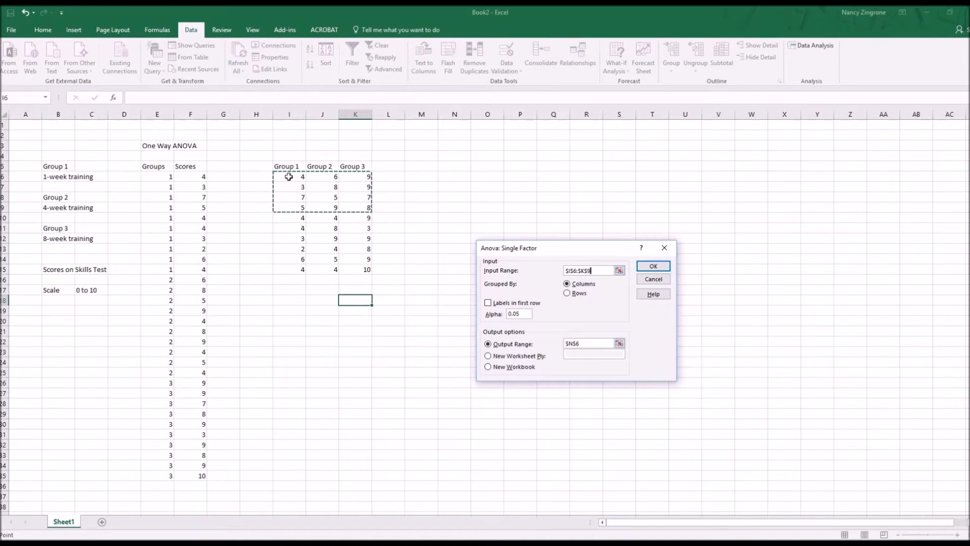
pyautogui.hotkey('shift', 'Down')
pyautogui.hotkey('shift', 'Down')
pyautogui.hotkey('shift', 'Down')
pyautogui.hotkey('shift', 'Down')
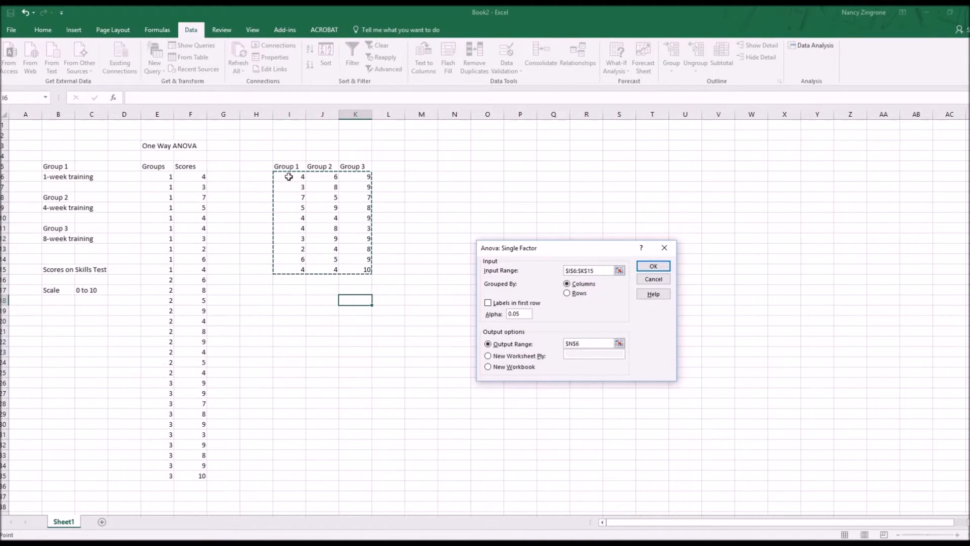
pyautogui.click(585, 270)
# - Replace the output range with cell O5 and run the single-factor ANOVA
pyautogui.click(581, 344)
pyautogui.click(454, 166)
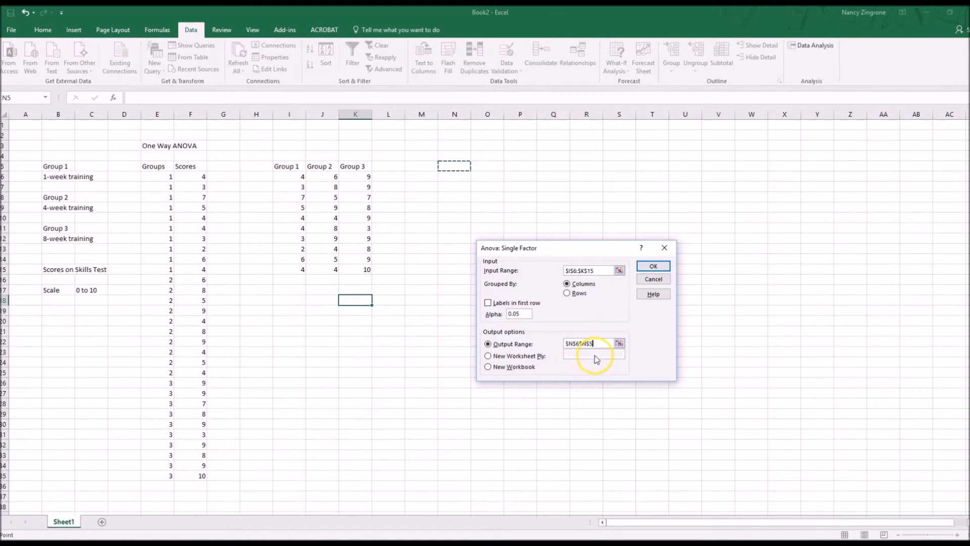
pyautogui.press('BackSpace')
pyautogui.press('BackSpace')
pyautogui.press('BackSpace')
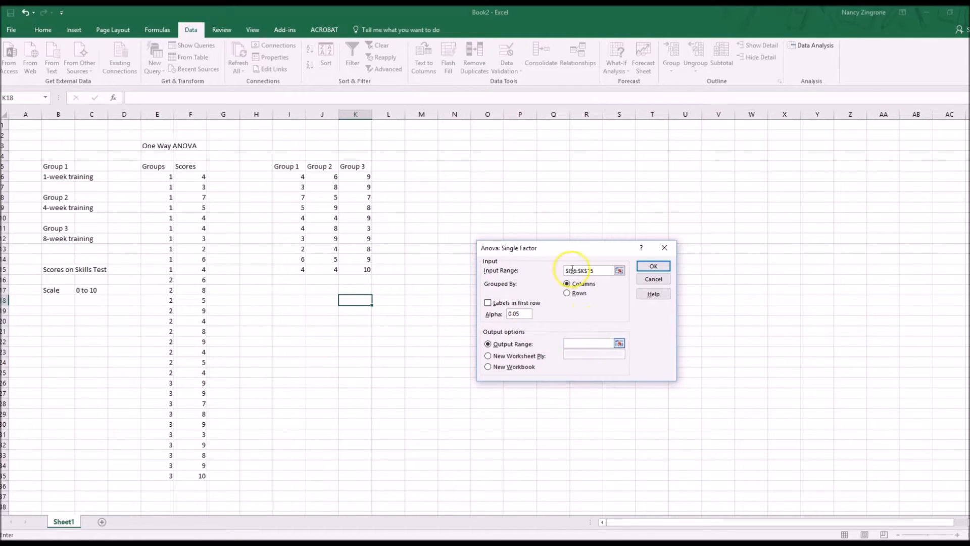
pyautogui.click(484, 168)
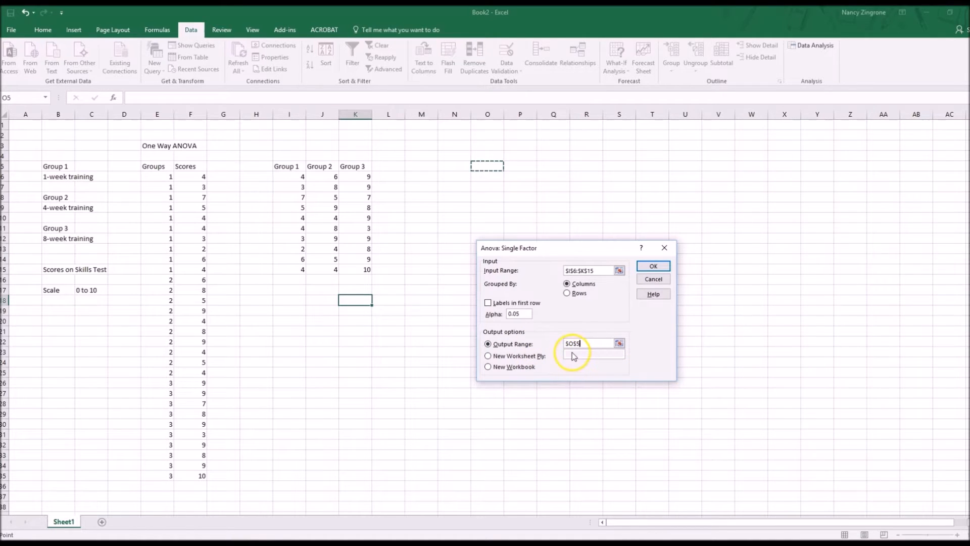
pyautogui.click(657, 266)
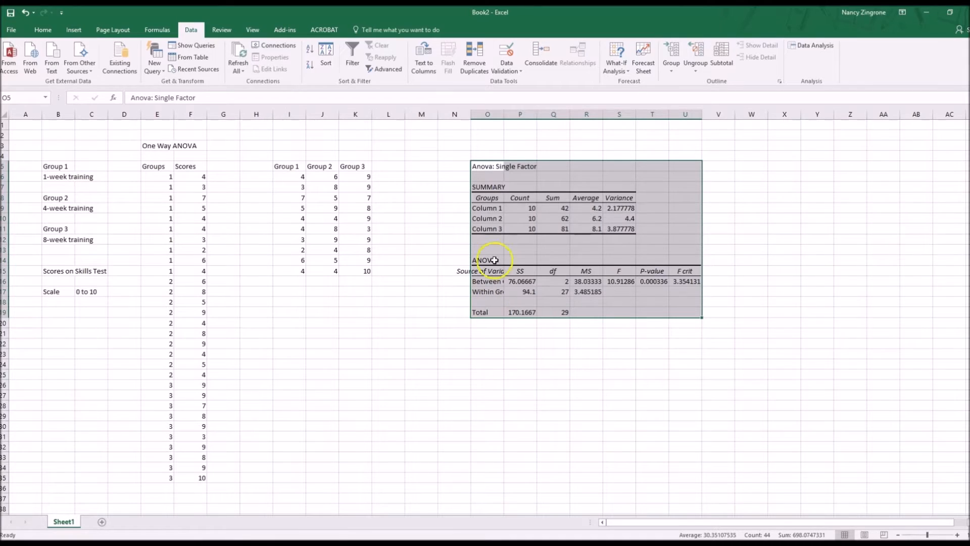
pyautogui.click(718, 197)
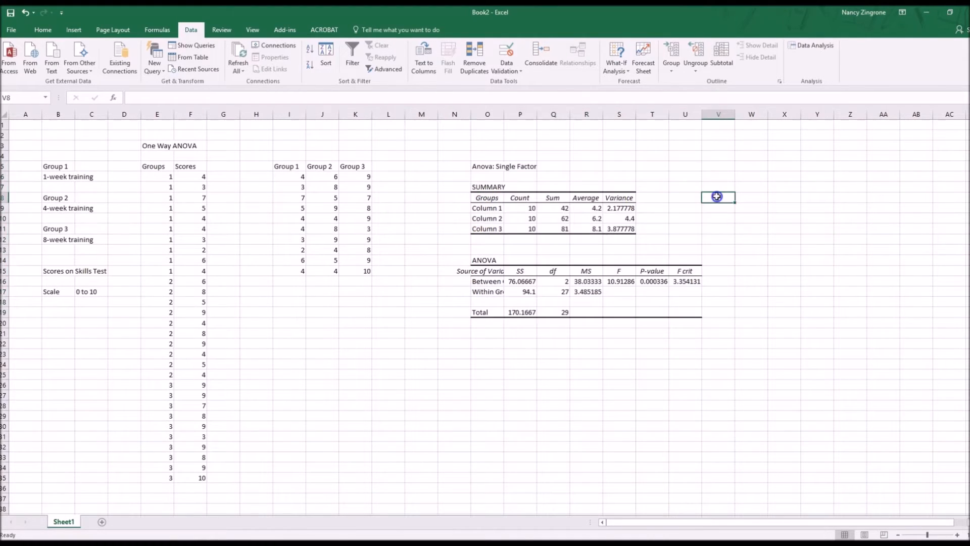
# - Rename the three group labels in the ANOVA summary, O9:O11, as 1-week, 4-week and 8-week
pyautogui.click(485, 207)
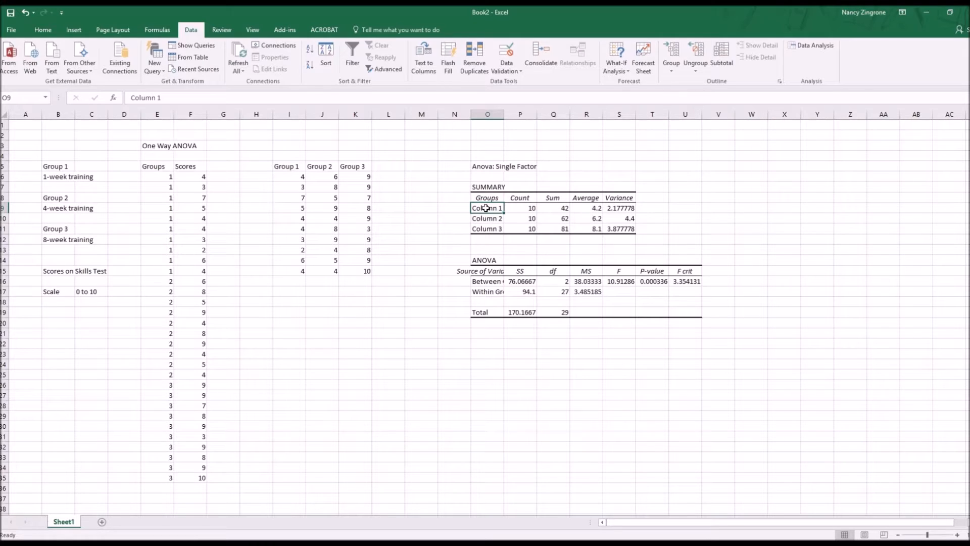
pyautogui.write('1-week')
pyautogui.press('Return')
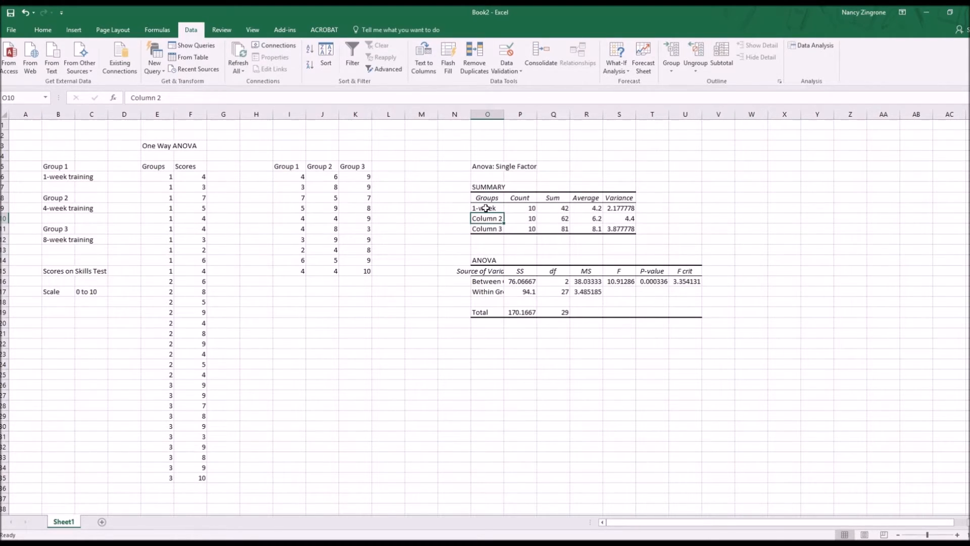
pyautogui.write('4-week')
pyautogui.press('Return')
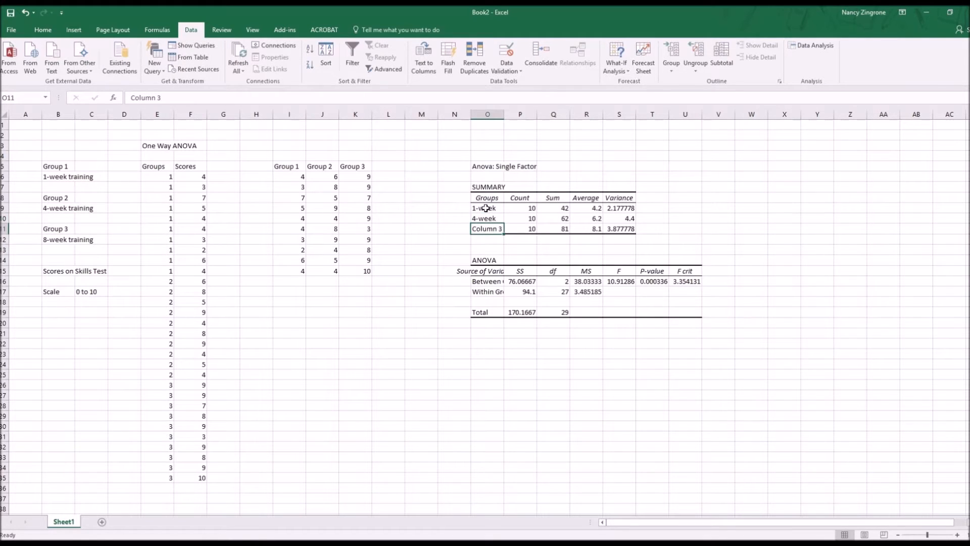
pyautogui.write('8')
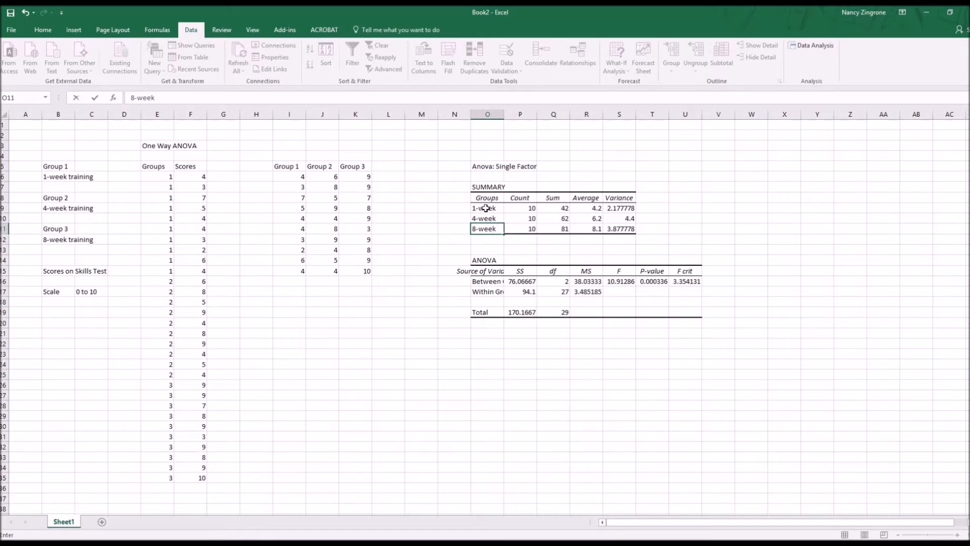
pyautogui.write('-week')
# - Change the Sum heading in Q8 of the ANOVA summary table to "Scores"
pyautogui.press('Right')
pyautogui.press('Right')
pyautogui.press('Up')
pyautogui.press('Up')
pyautogui.press('Up')
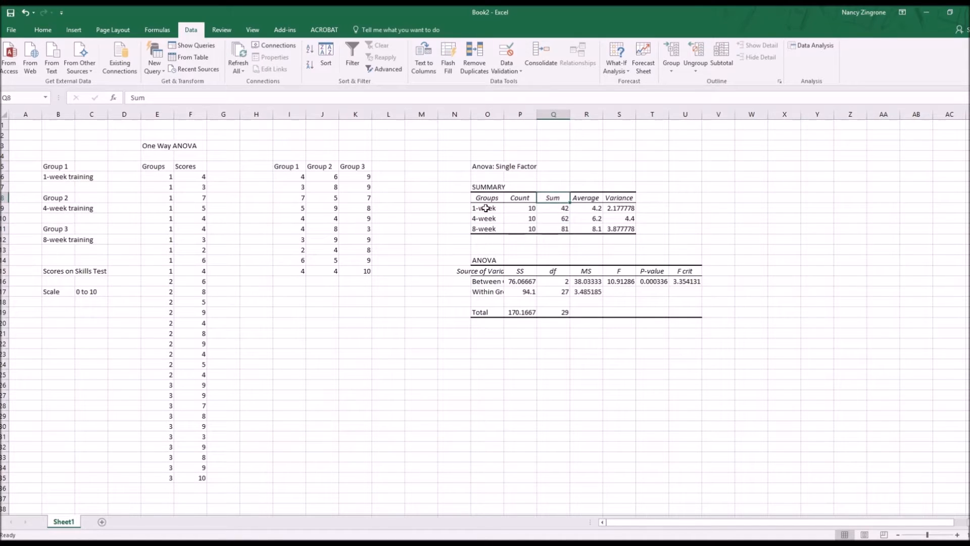
pyautogui.write('Scores')
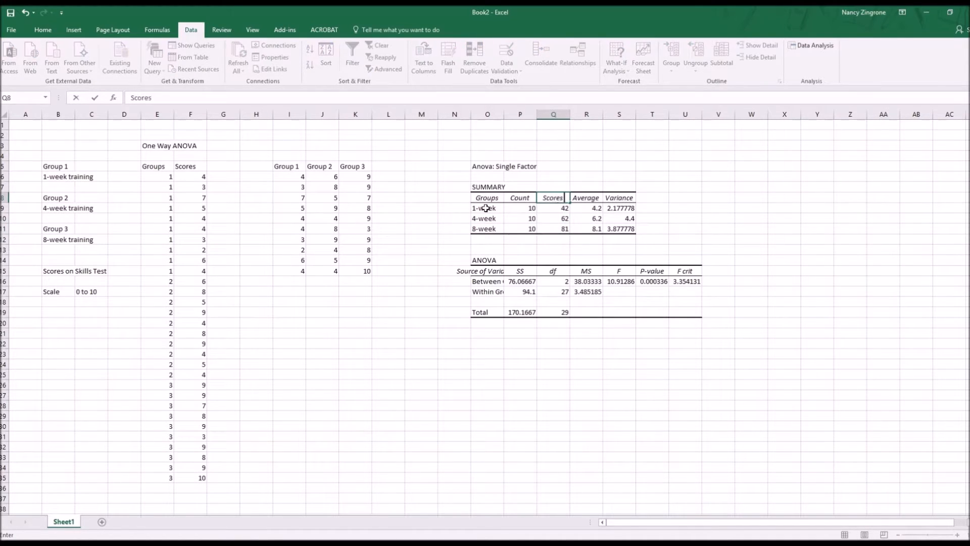
pyautogui.press('Return')
pyautogui.press('Left')
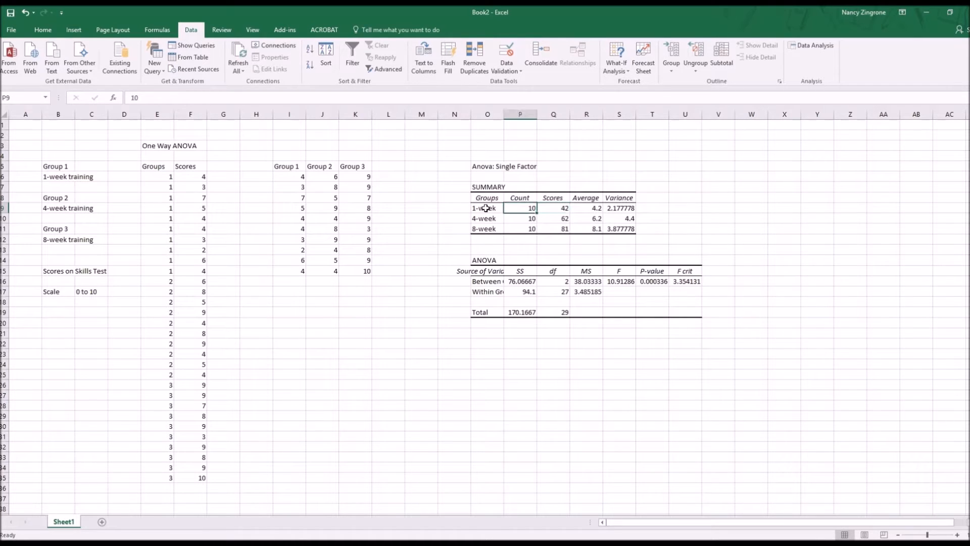
pyautogui.press('Down')
pyautogui.press('Down')
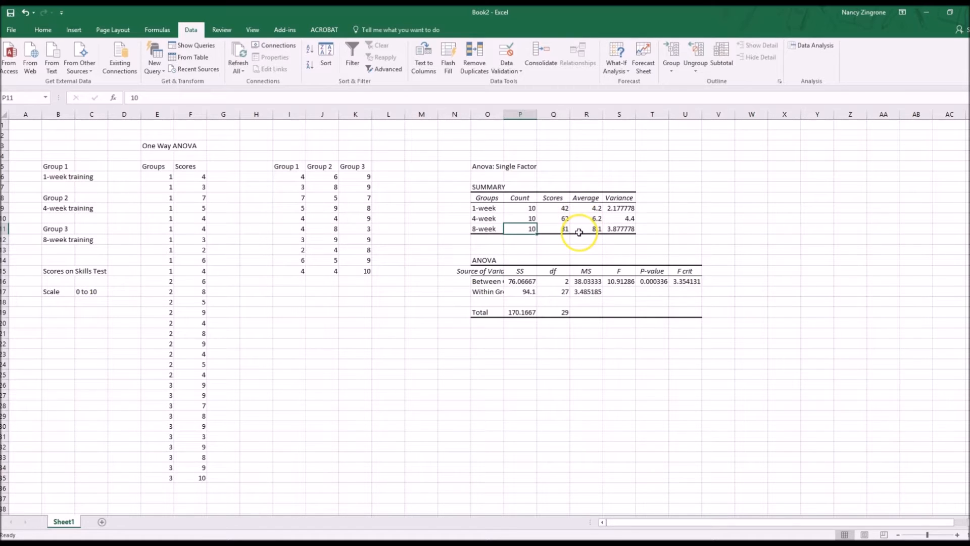
pyautogui.click(681, 227)
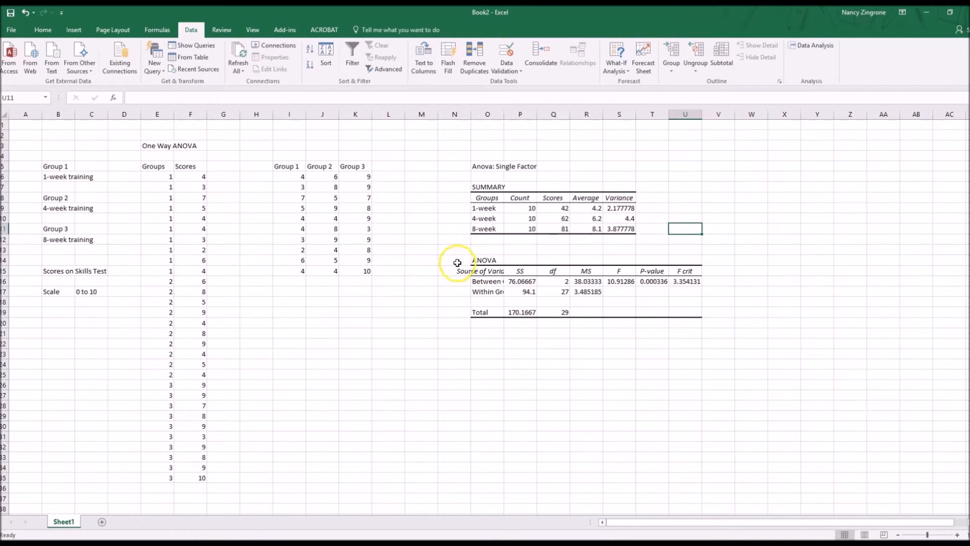
pyautogui.click(479, 273)
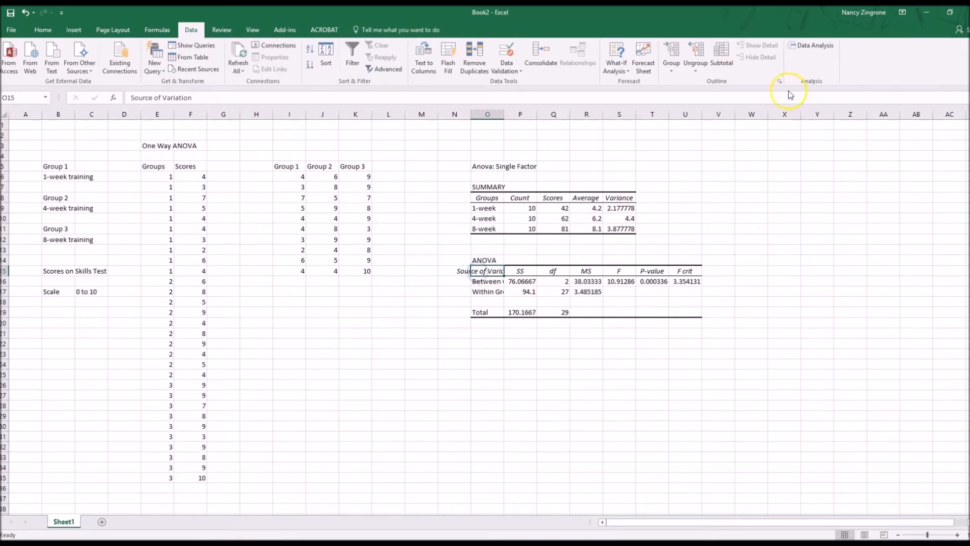
pyautogui.click(41, 29)
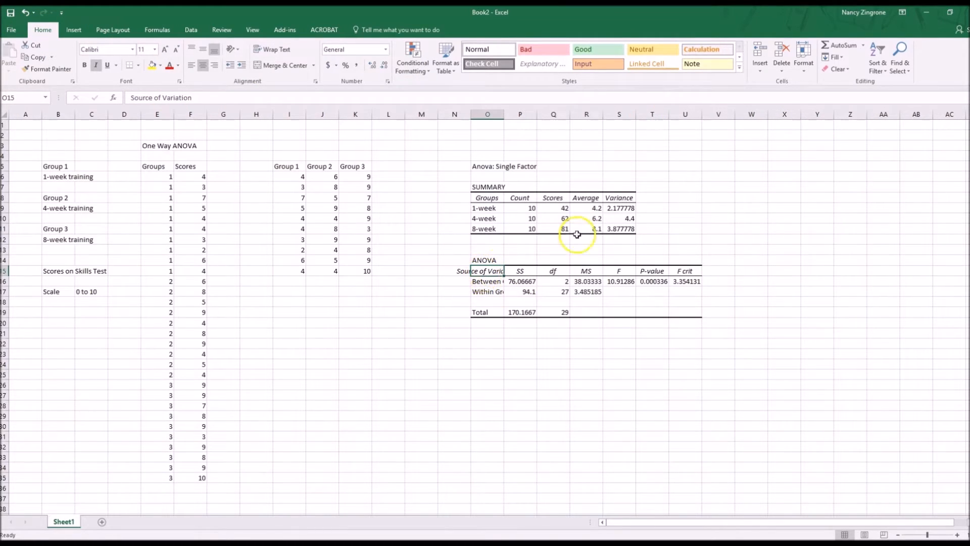
pyautogui.click(804, 73)
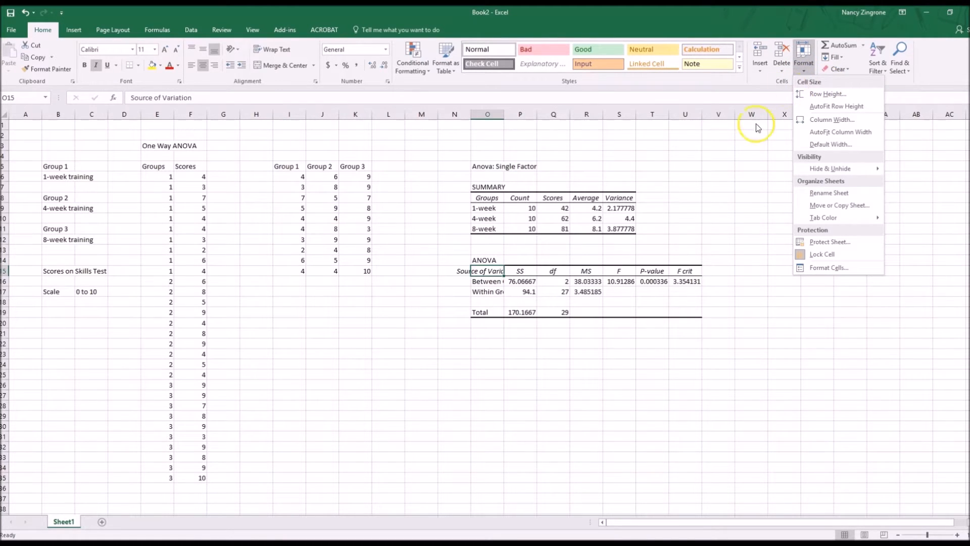
pyautogui.click(729, 160)
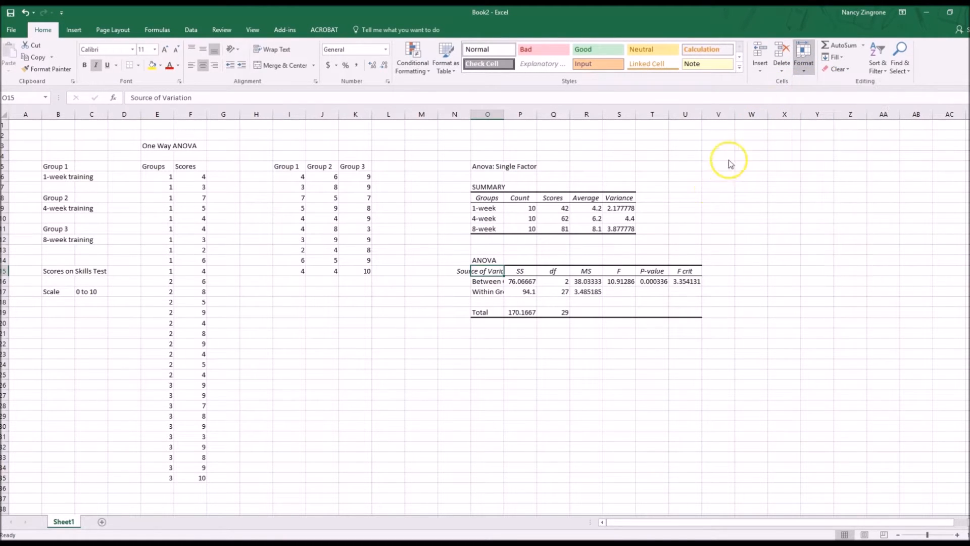
# - AutoFit the width of column O to the Source of Variation heading in O15 of the ANOVA table
pyautogui.click(196, 28)
pyautogui.click(38, 31)
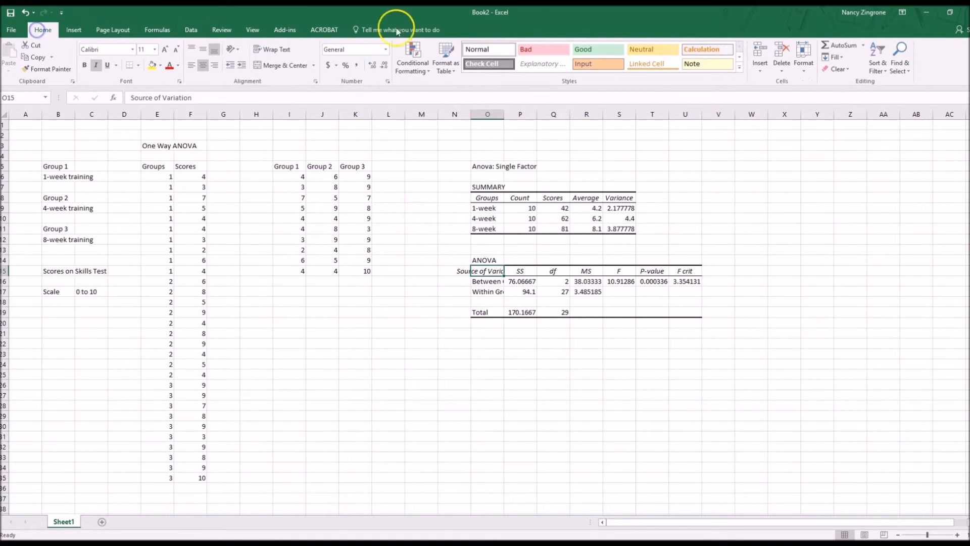
pyautogui.click(805, 70)
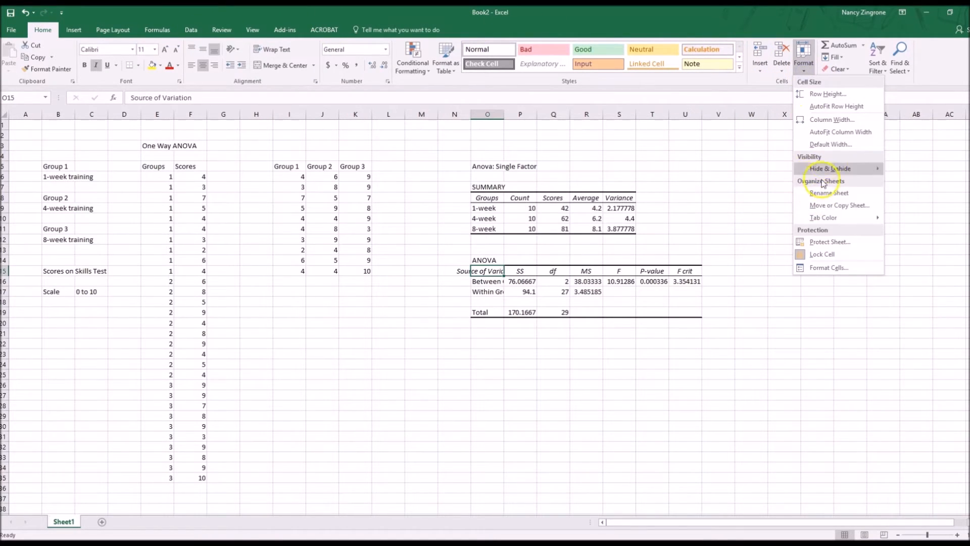
pyautogui.click(833, 132)
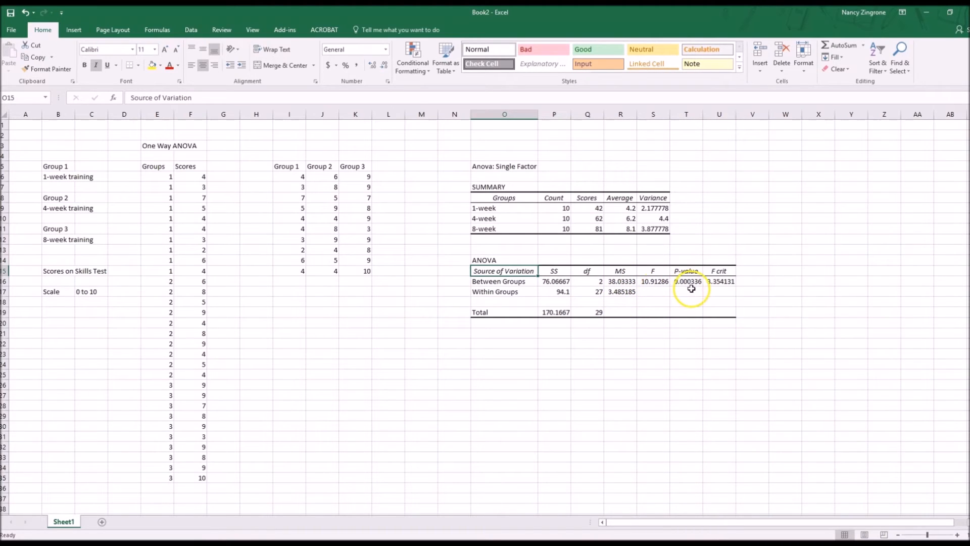
# - Examine the critical F value in U16 of the ANOVA table and compare it with the F statistic
pyautogui.click(721, 291)
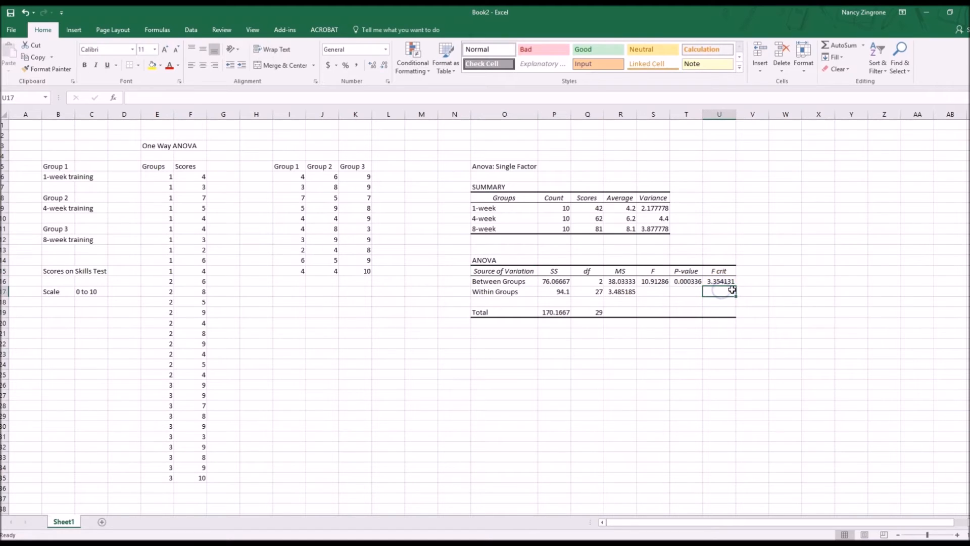
pyautogui.click(716, 281)
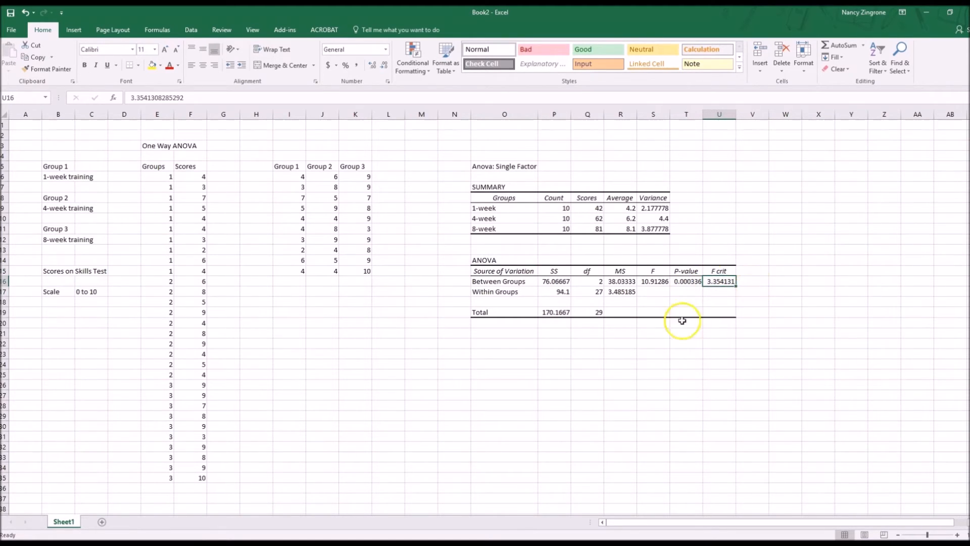
pyautogui.click(651, 291)
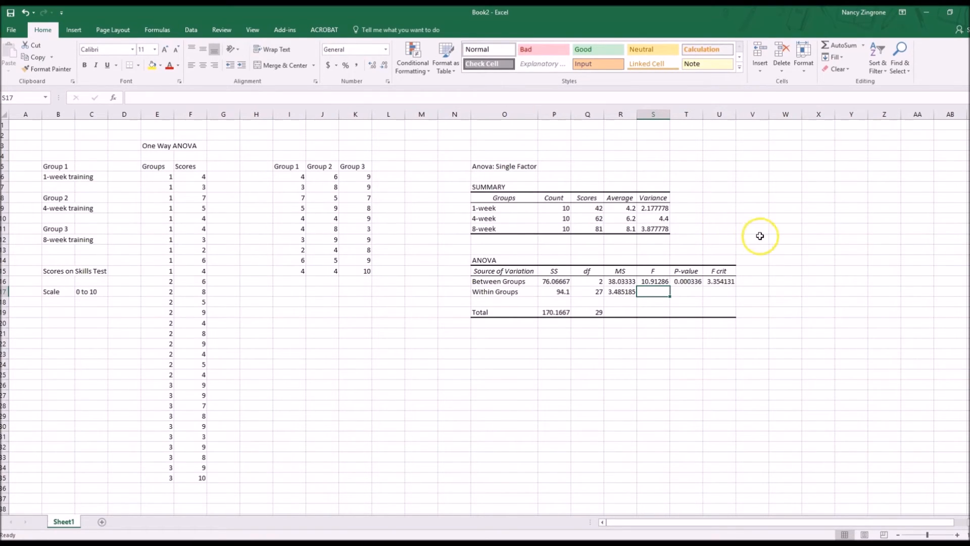
pyautogui.click(329, 350)
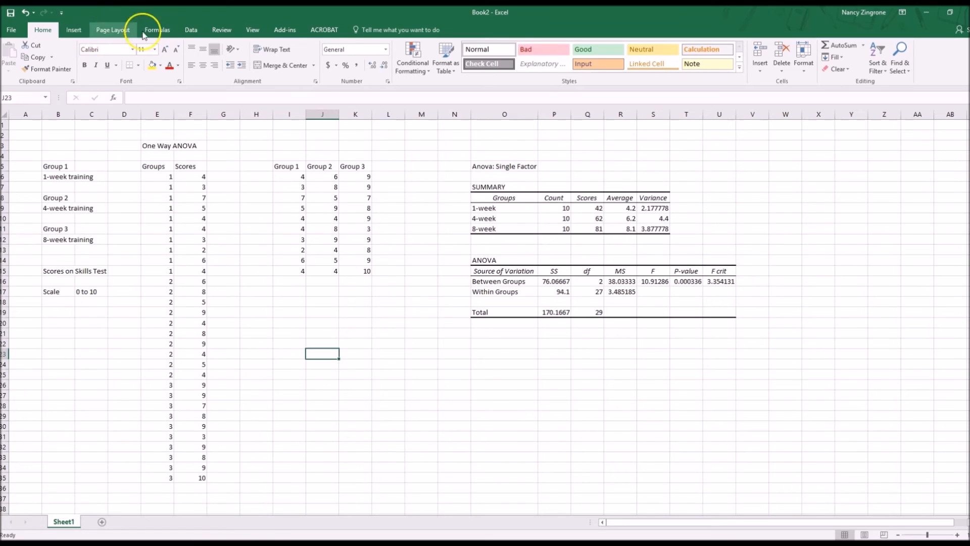
# - Look through the full list of Data Analysis tools, down to the t-tests and z-test, and close it without running any
pyautogui.click(190, 30)
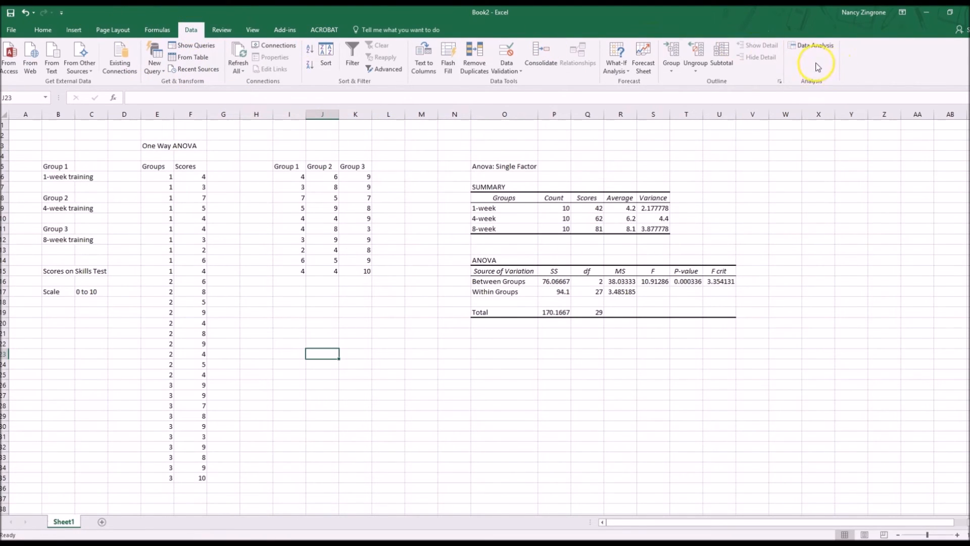
pyautogui.click(813, 46)
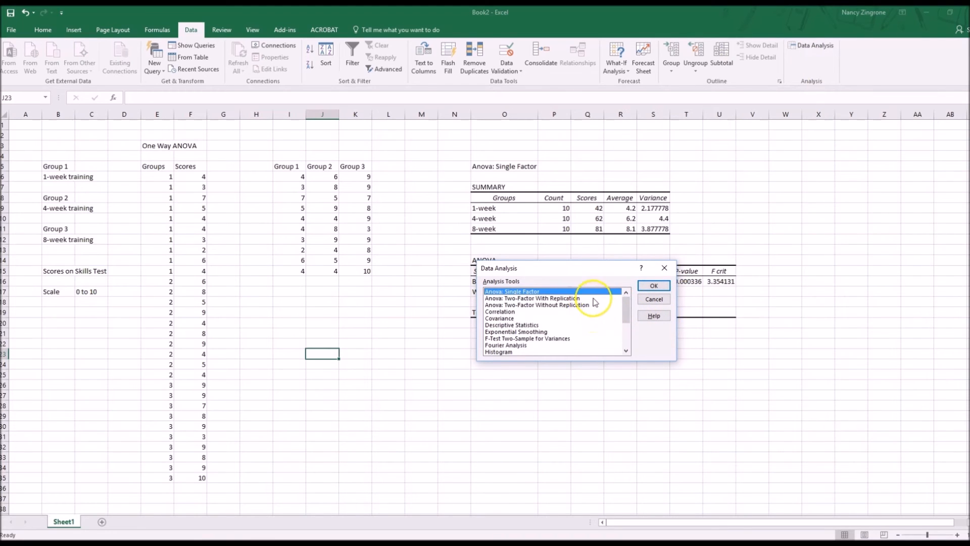
pyautogui.click(625, 312)
pyautogui.moveTo(626, 311); pyautogui.dragTo(625, 335)
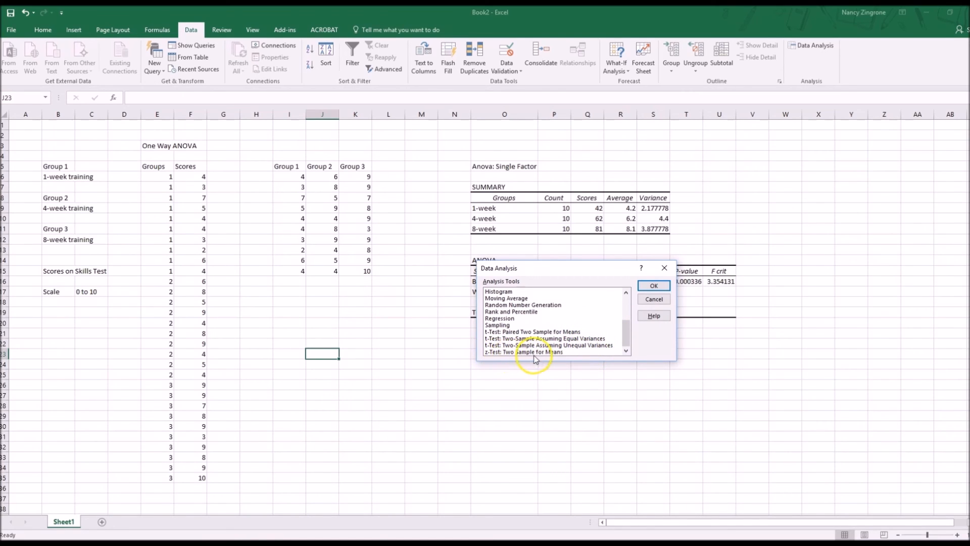
pyautogui.press('Escape')
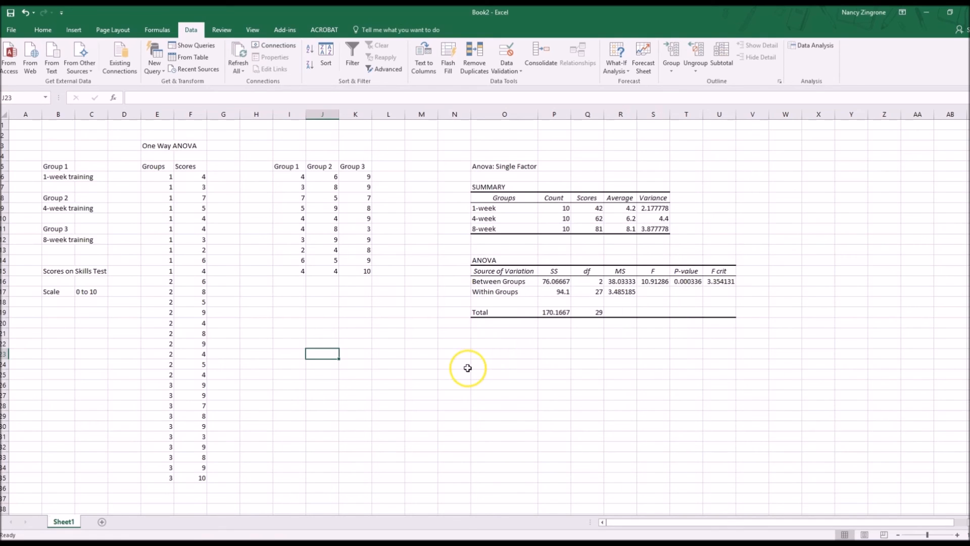